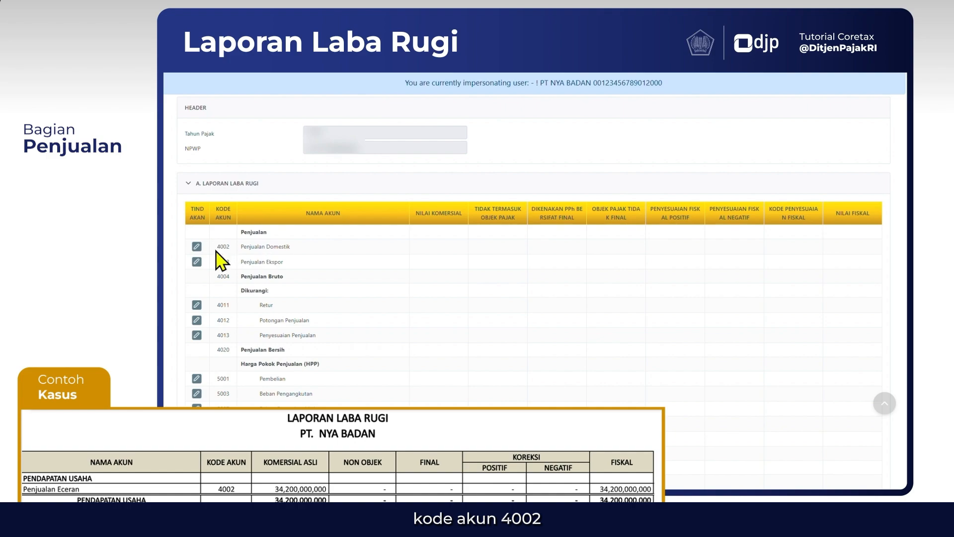
For account 4002 Penjualan Domestik, enter a commercial value of 34.200.000.000 and 0 for both Non Objek Pajak and Dikenakan PPh Final
left_click(197, 247)
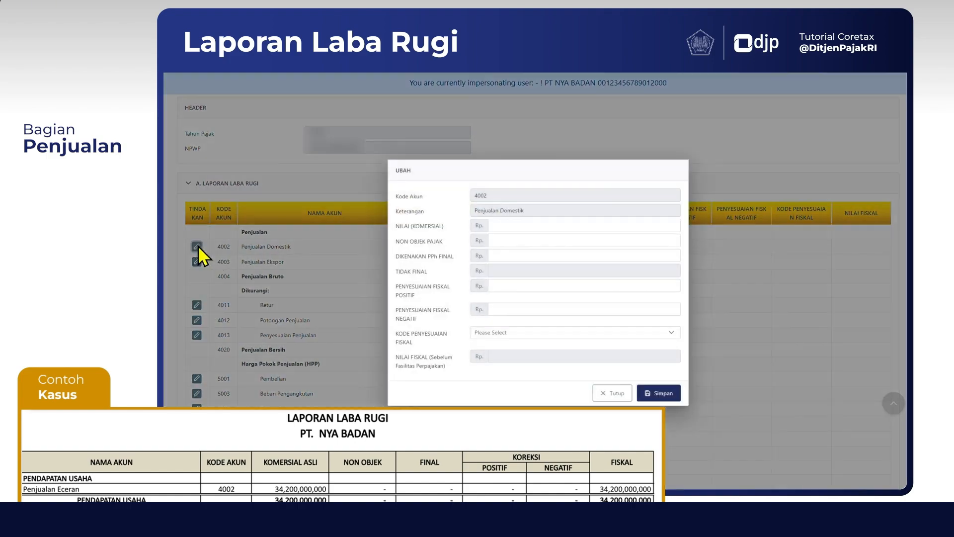
left_click(512, 225)
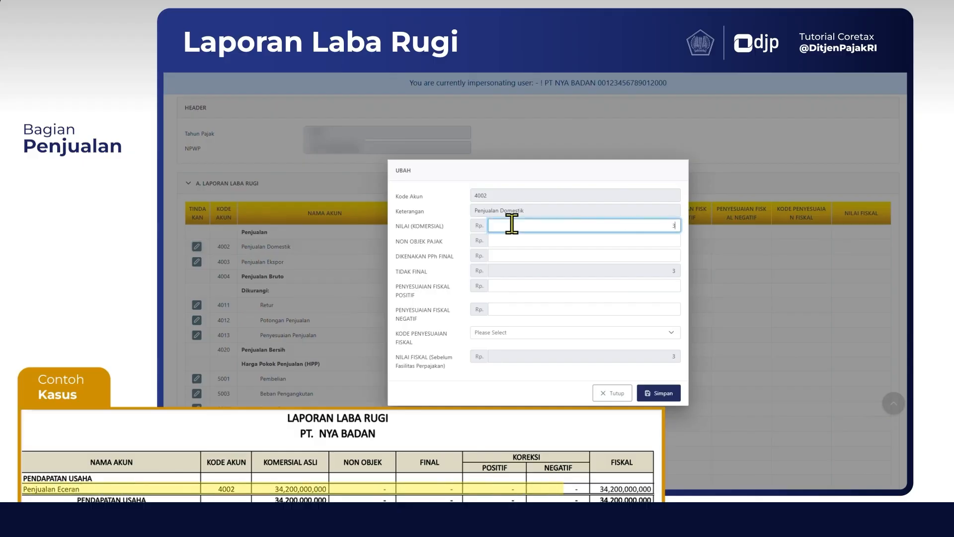
type("34.200.000.000")
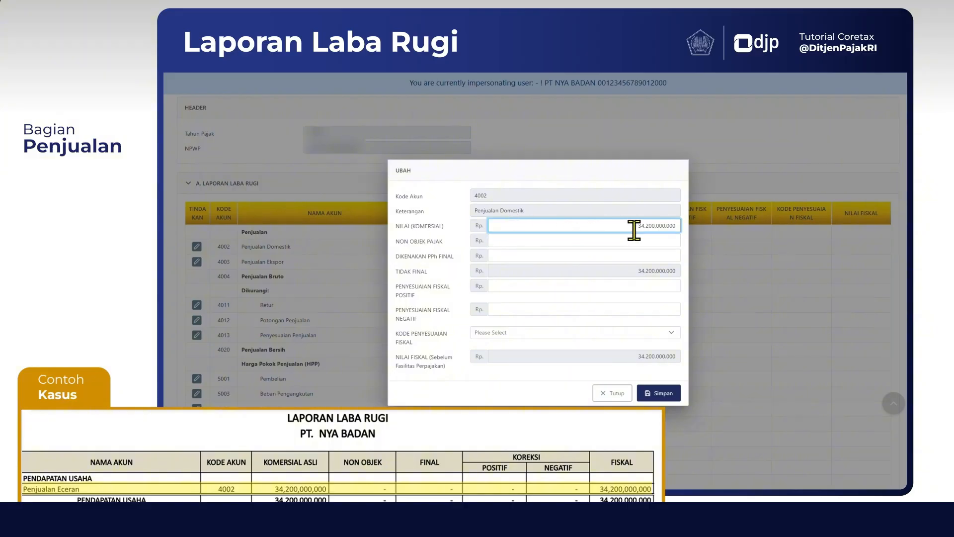
left_click(671, 241)
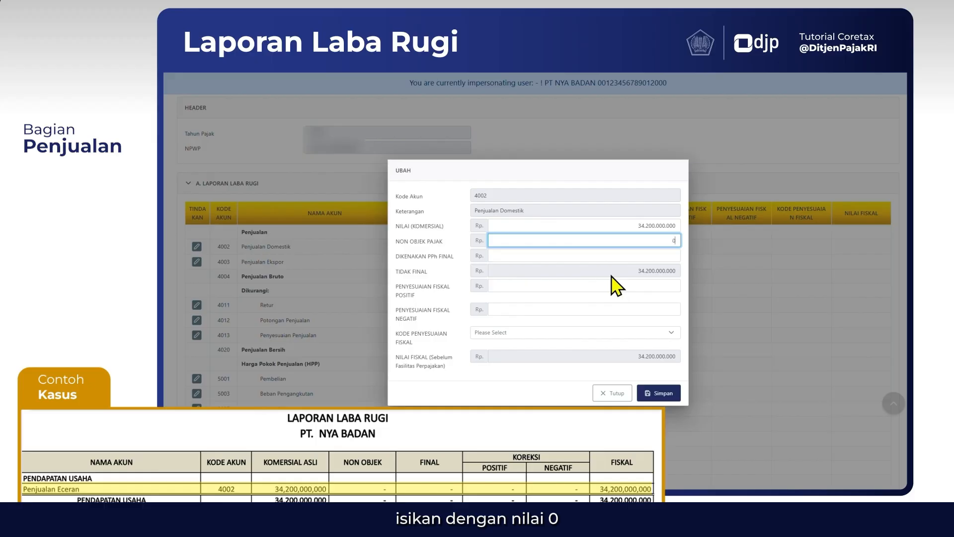
key("Tab")
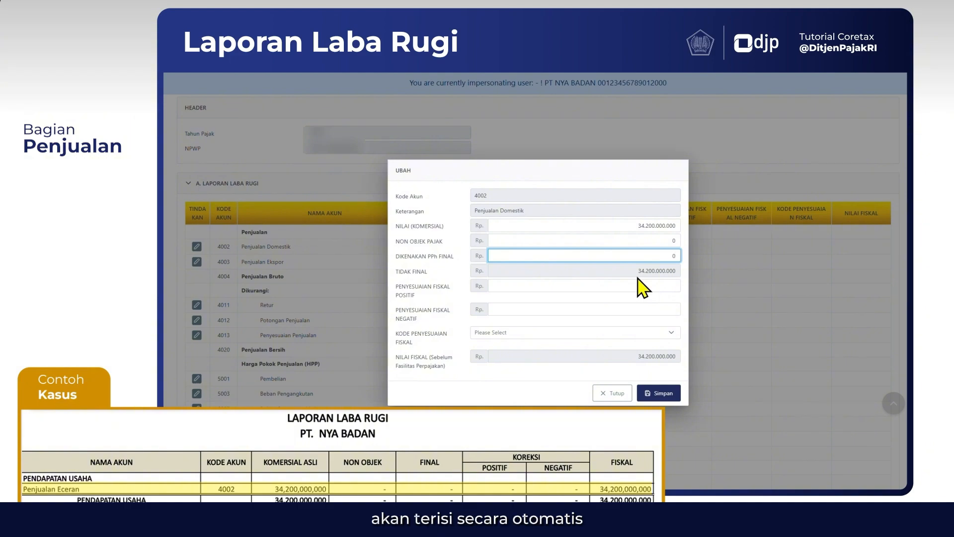
left_click(638, 277)
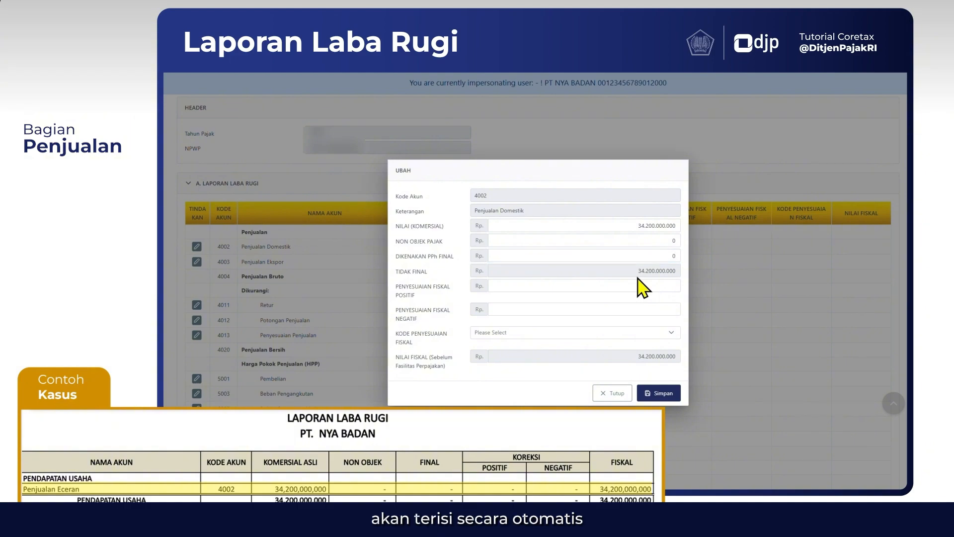
Set the positive and negative fiscal adjustments of account 4002 to 0 and save the entry
left_click(677, 285)
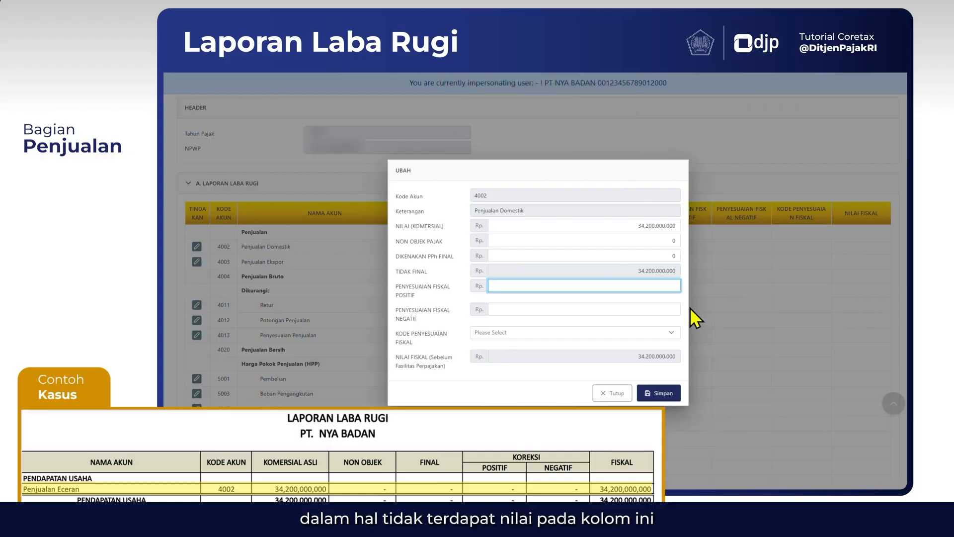
key("Tab")
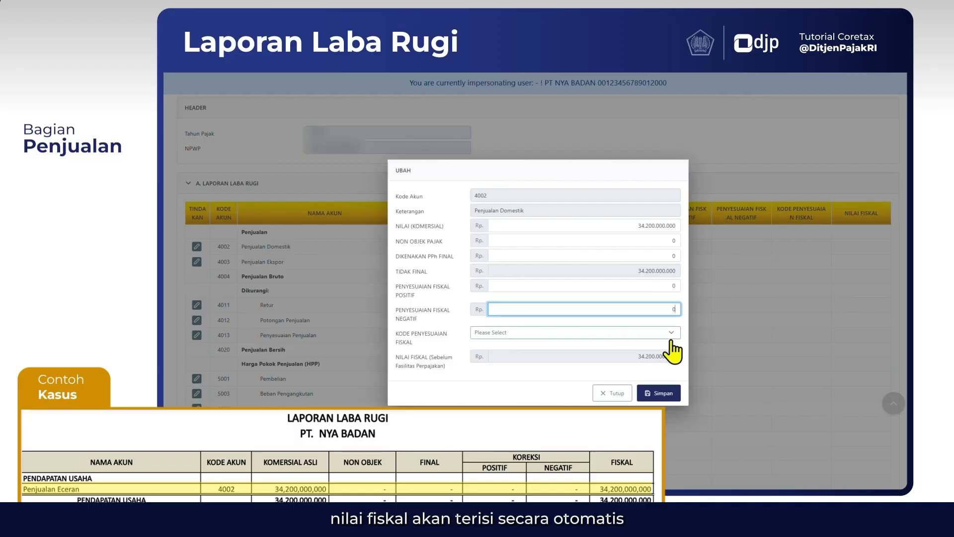
left_click(651, 367)
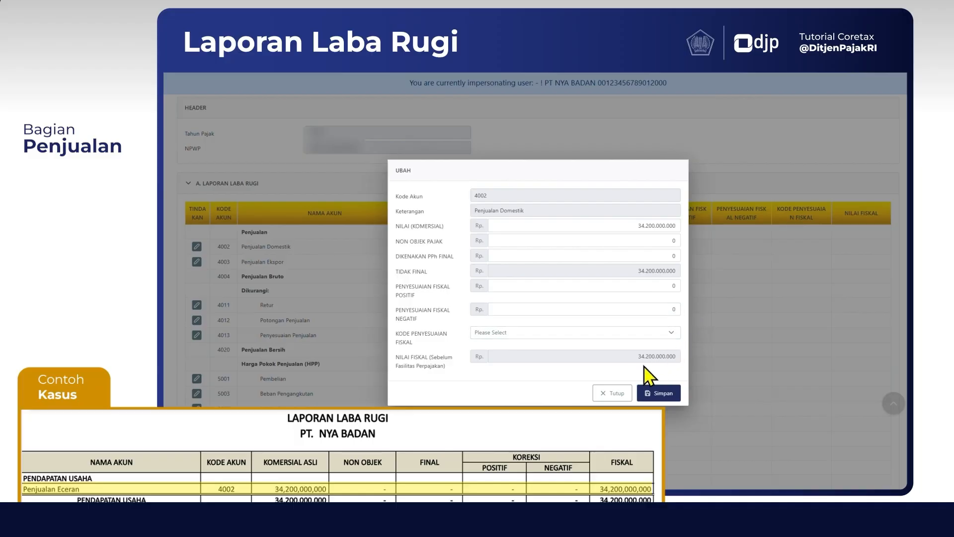
left_click(661, 393)
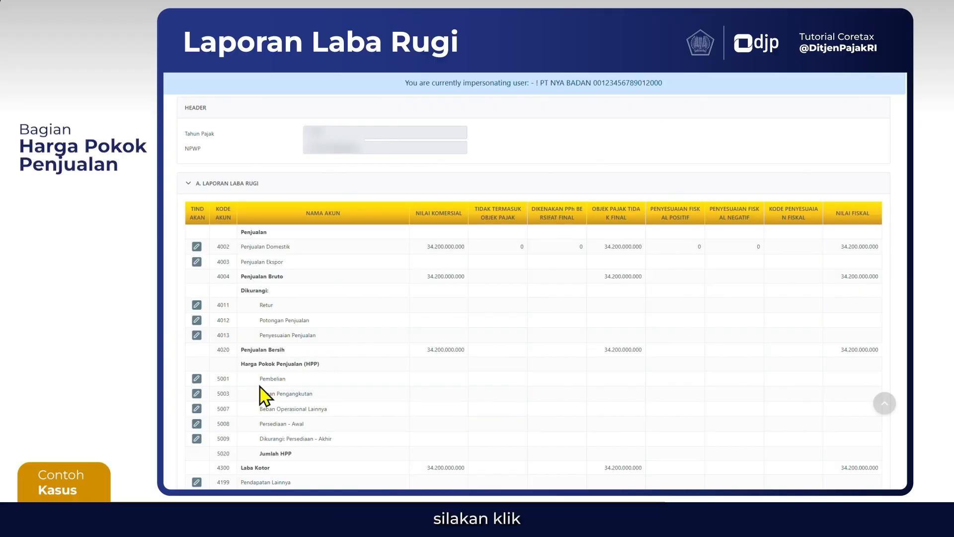
Open account 5001 Pembelian for editing and enter a commercial value of 23.670.000.000
scroll(333, 401, "down", 1)
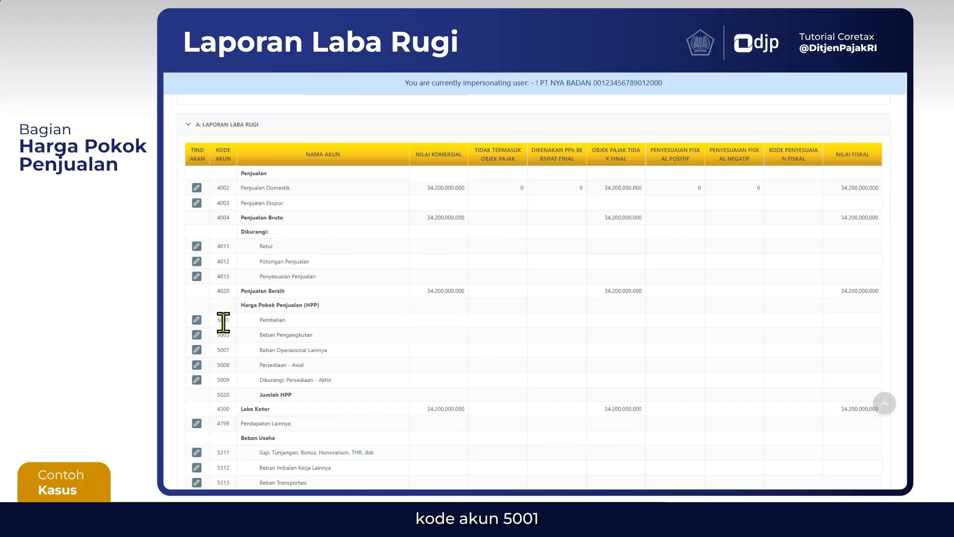
left_click(197, 320)
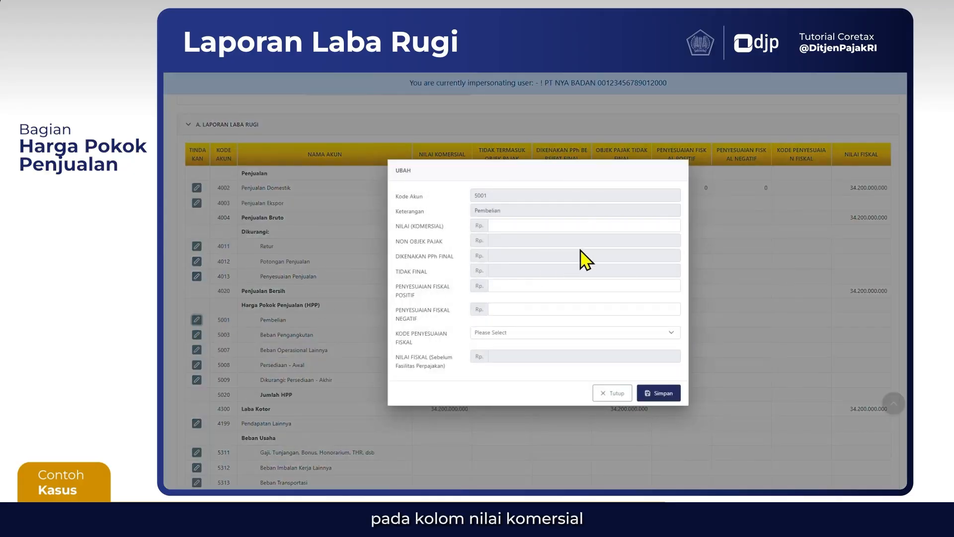
left_click(620, 226)
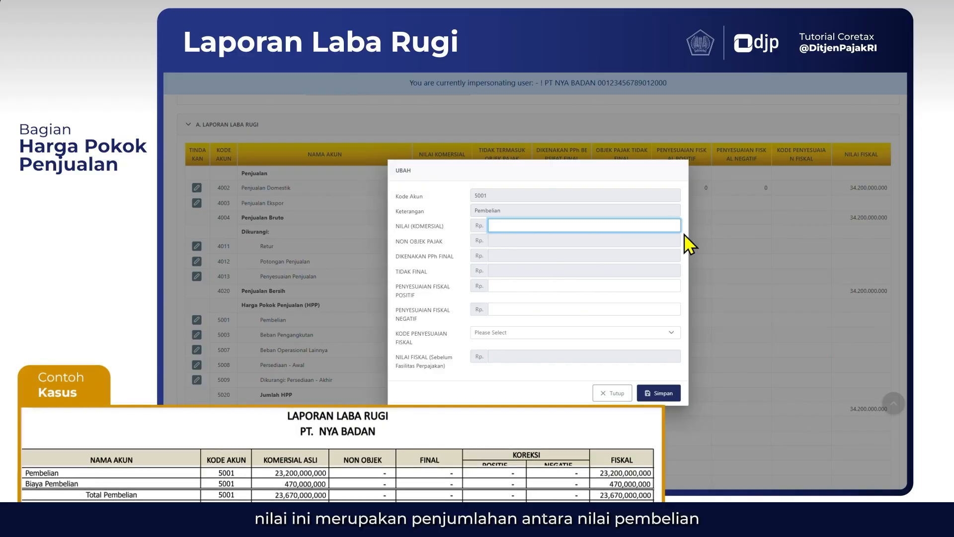
type("23")
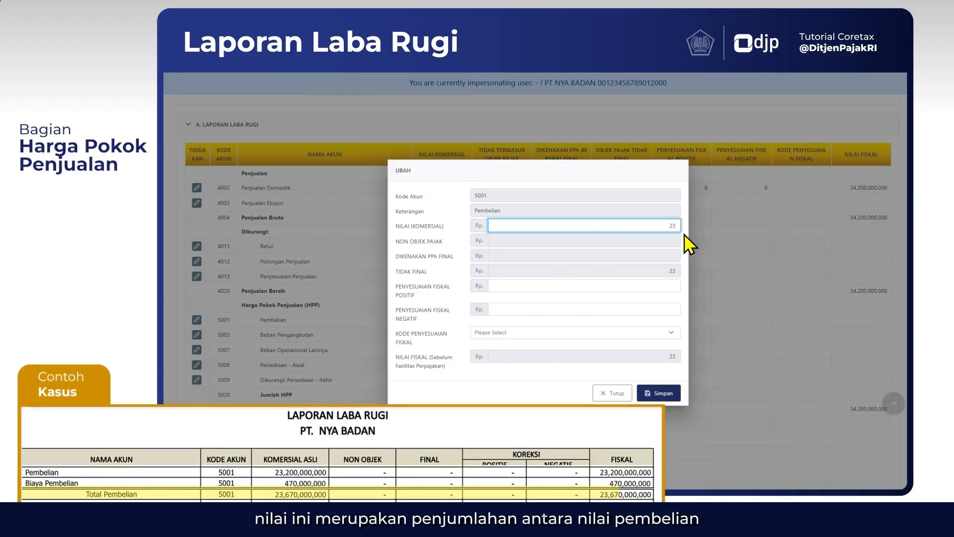
type(".670.000.000")
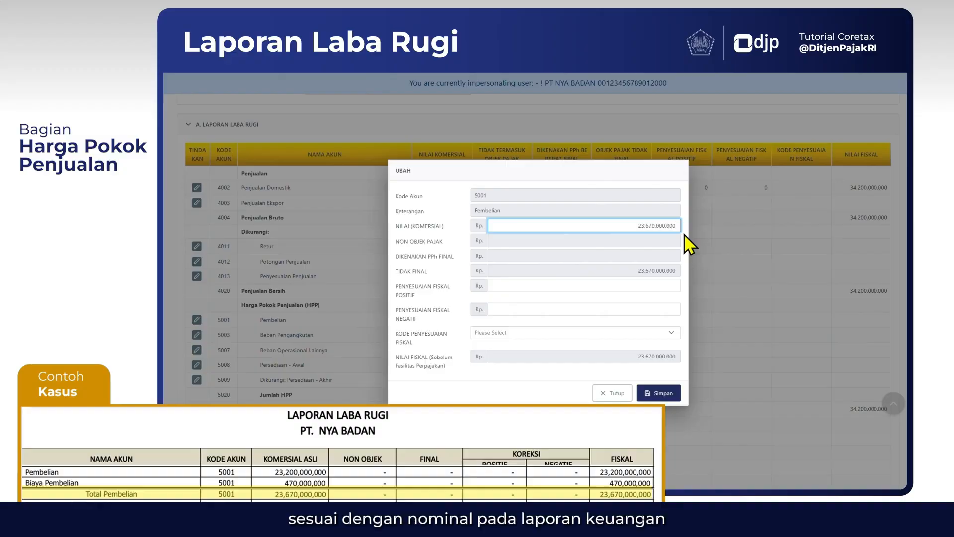
left_click(656, 259)
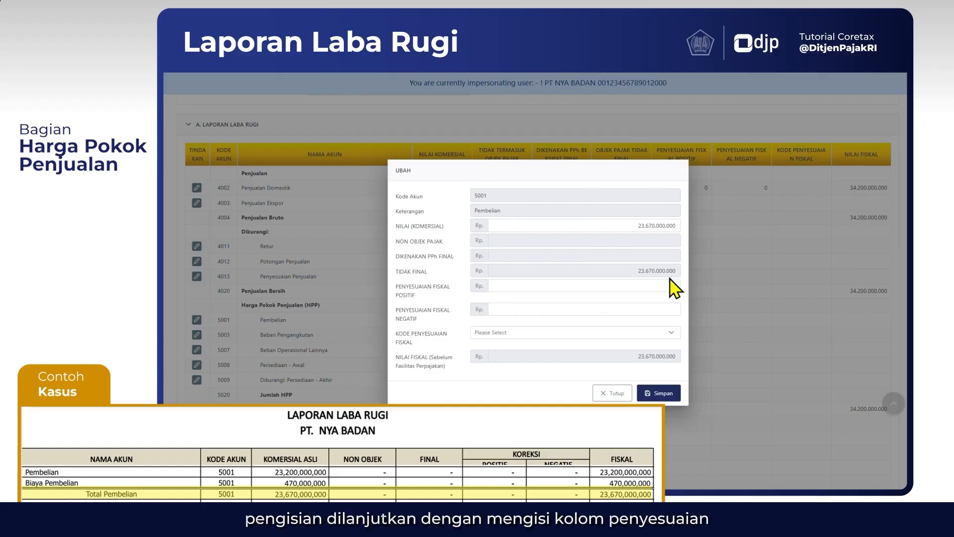
Set the positive and negative fiscal adjustments of account 5001 to 0 and save the entry
left_click(666, 285)
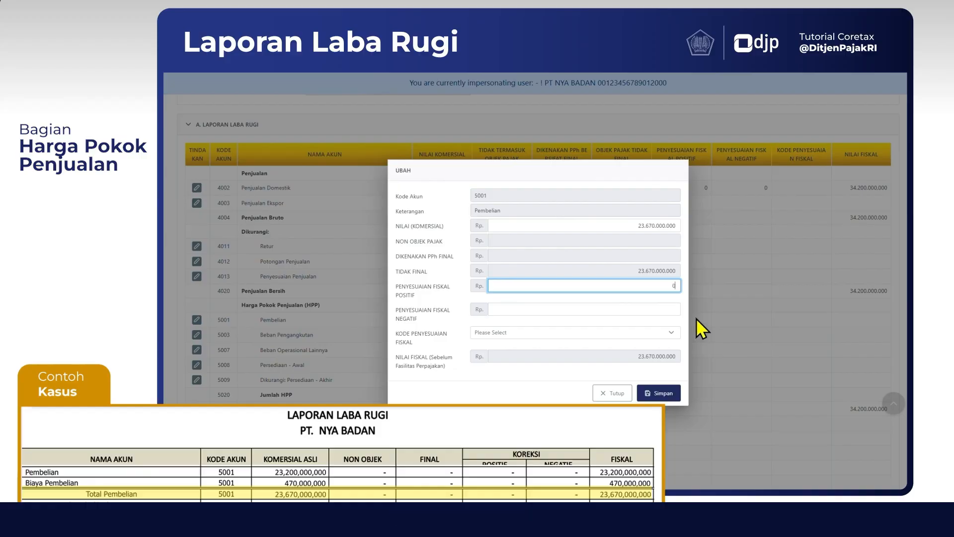
type("0")
key("Tab")
type("0")
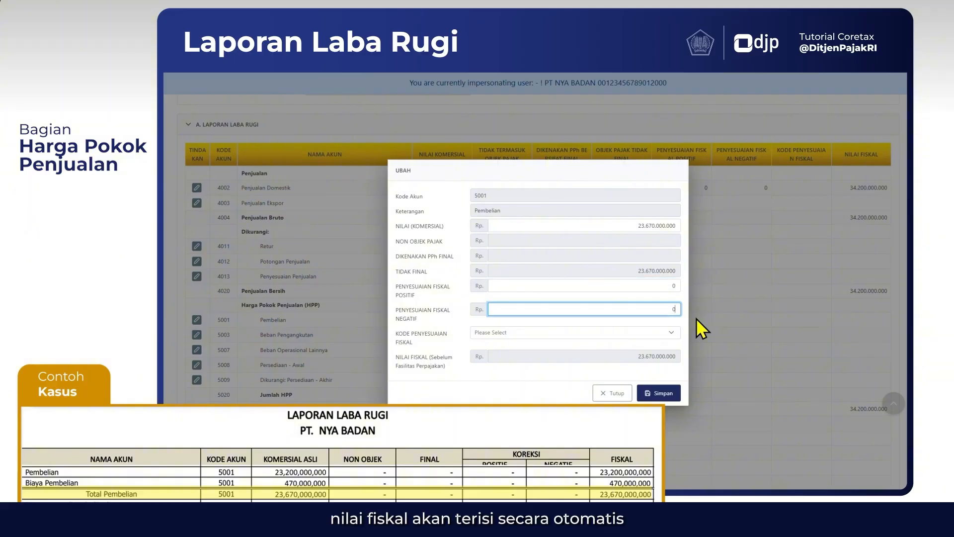
left_click(661, 365)
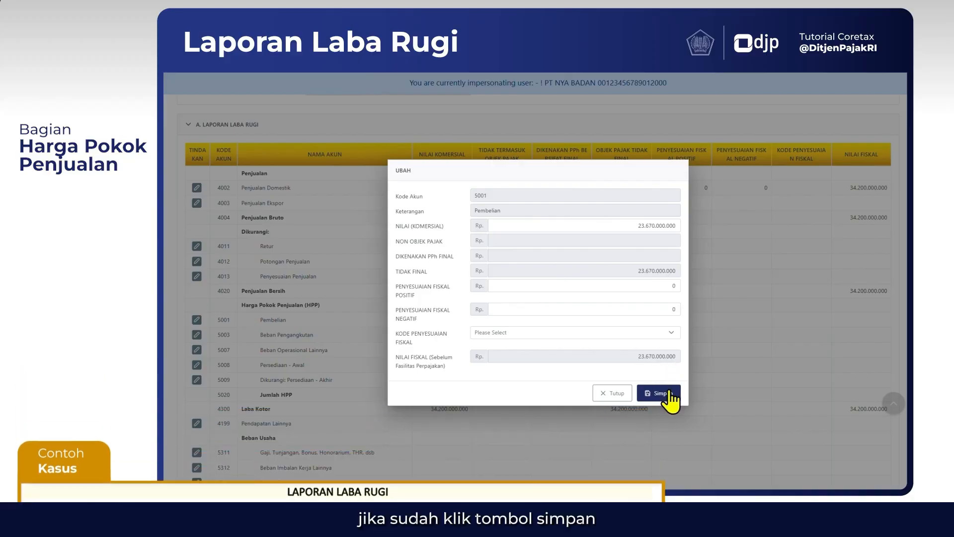
left_click(666, 398)
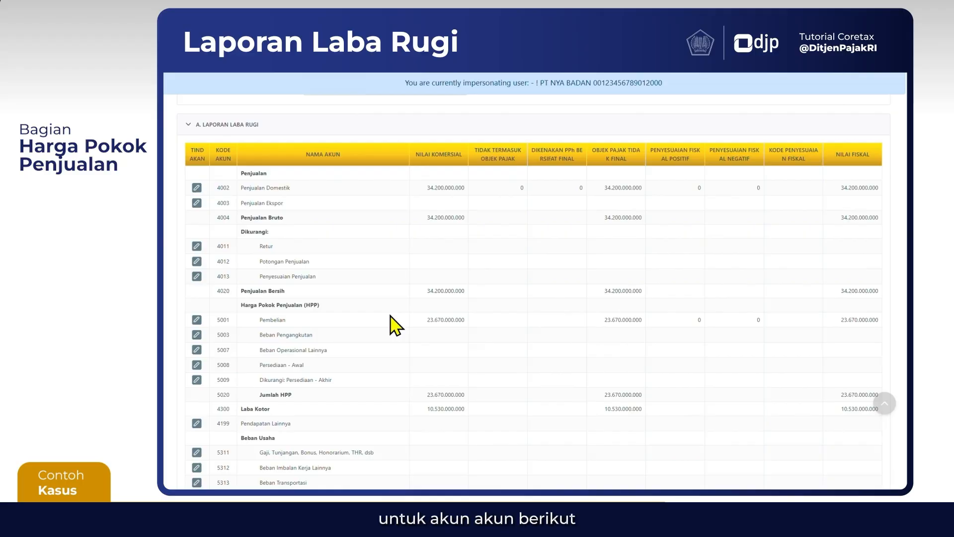
Fill in and save account 5008 Persediaan - Awal with a commercial value of 1.200.000.000 and 0 for both fiscal adjustments
scroll(395, 325, "down", 3)
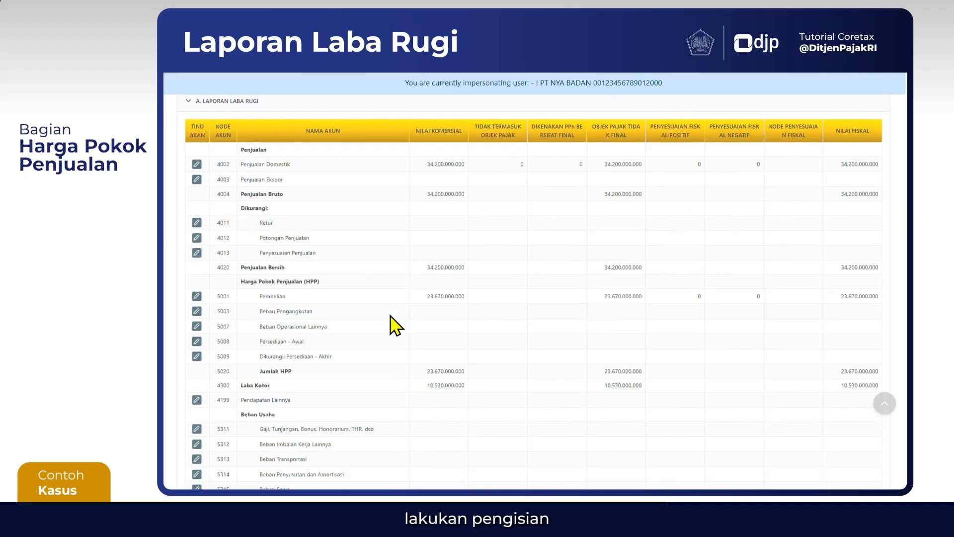
scroll(395, 325, "down", 1)
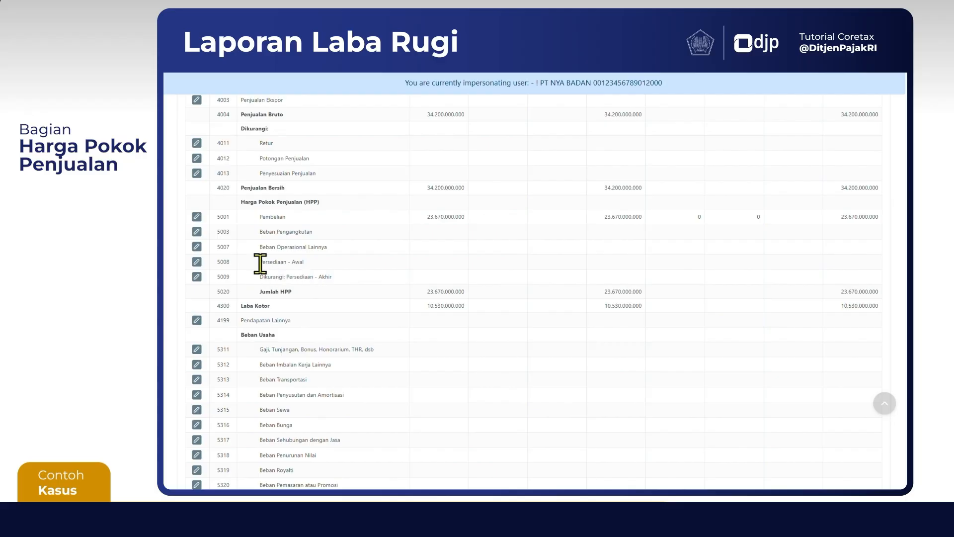
left_click(197, 261)
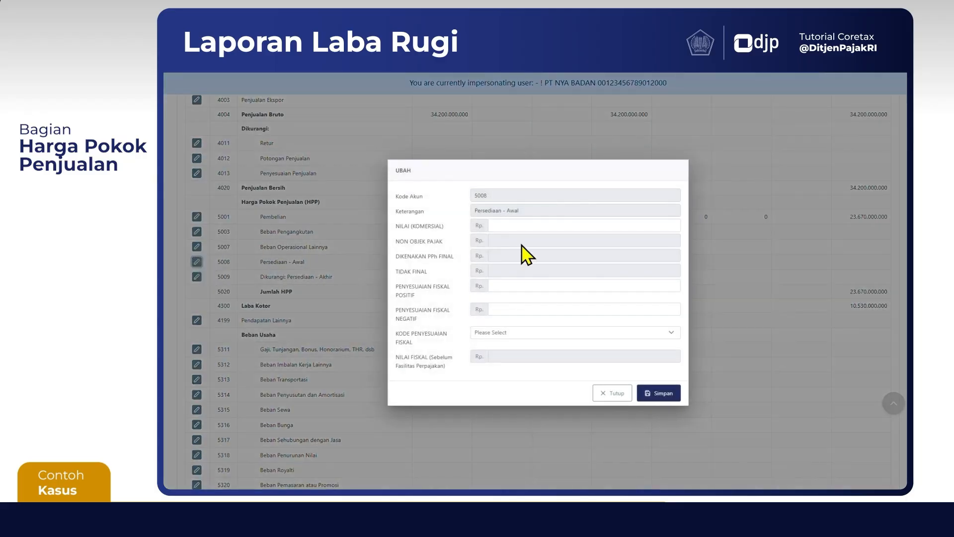
left_click(560, 227)
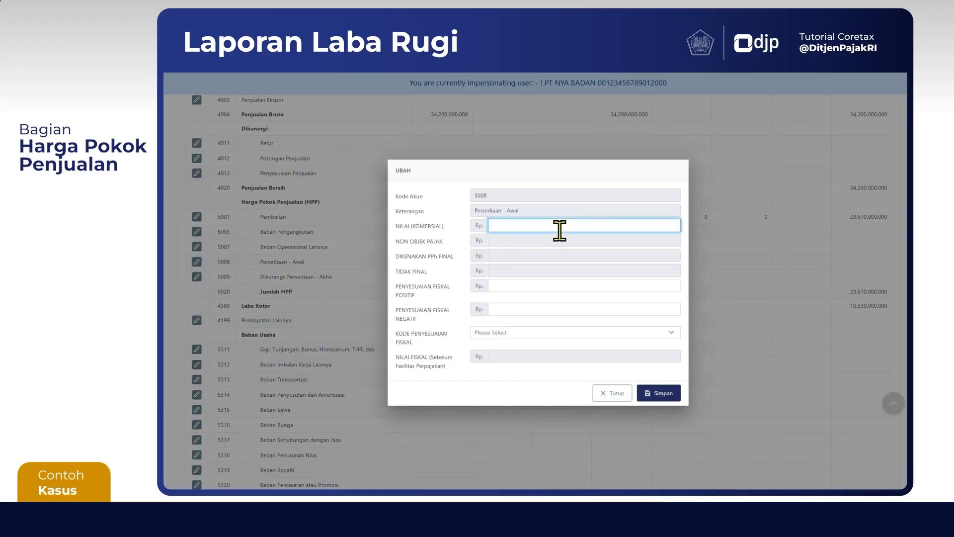
type("1.200.000.000")
key("Tab")
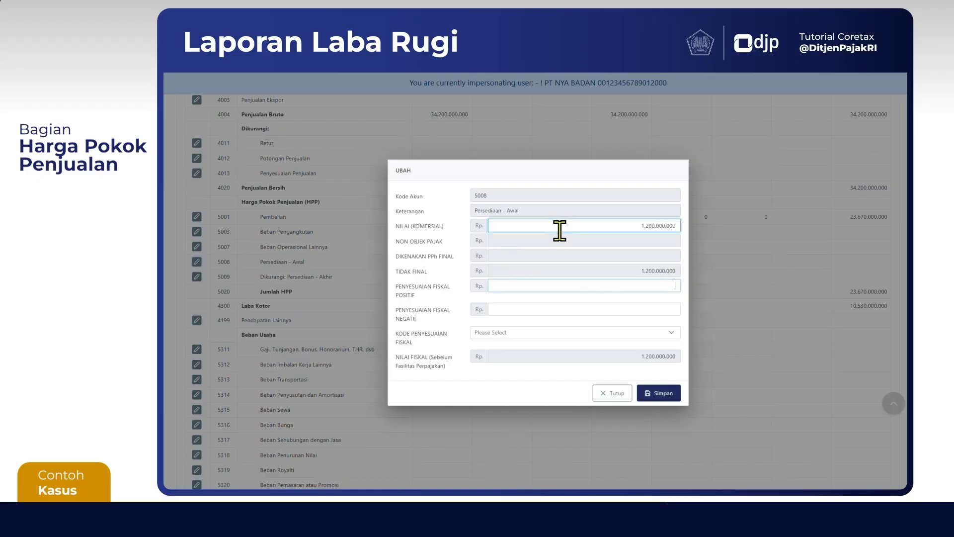
key("Tab")
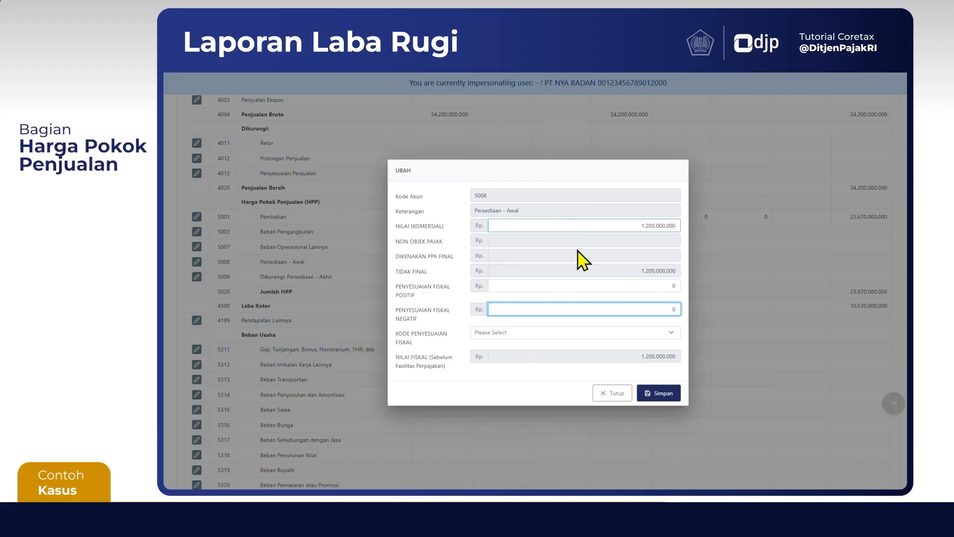
left_click(658, 392)
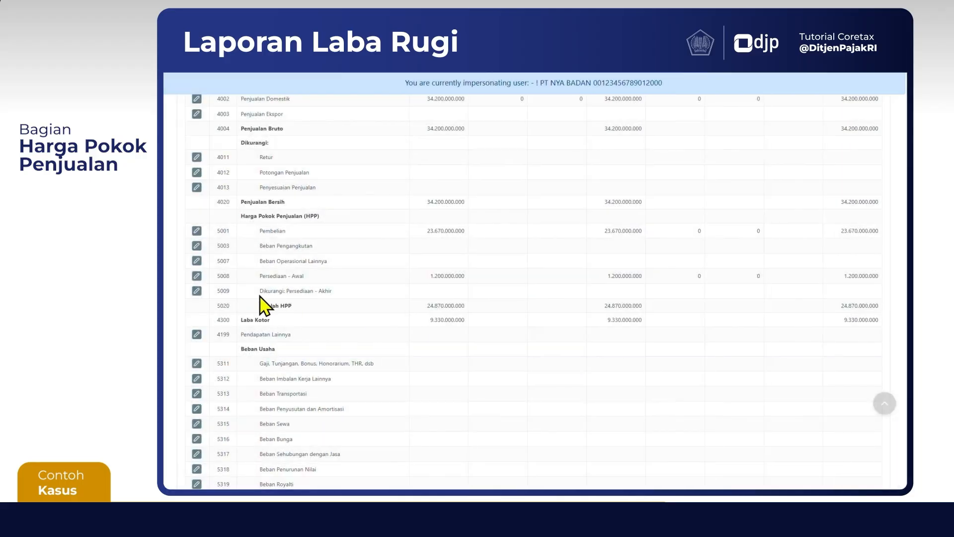
Fill in and save account 5009 Persediaan - Akhir with a commercial value of 7.400.000.000 and 0 for both fiscal adjustments
left_click(197, 292)
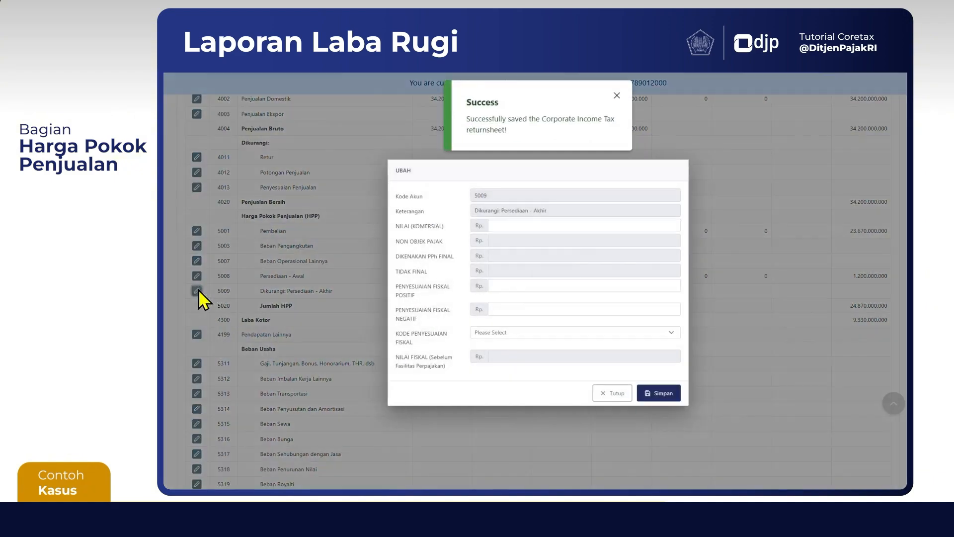
left_click(531, 227)
type("7.40")
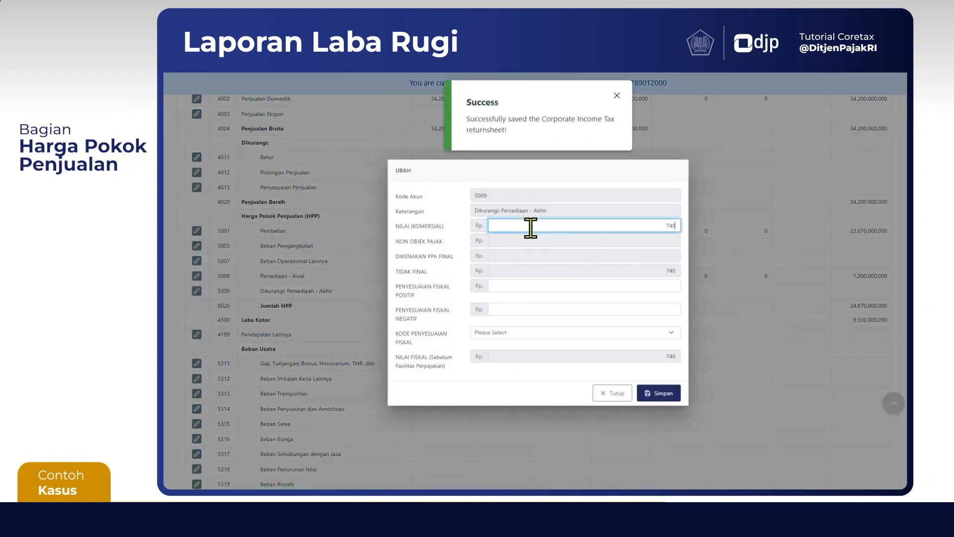
type("0.000.000")
key("Tab")
key("Tab")
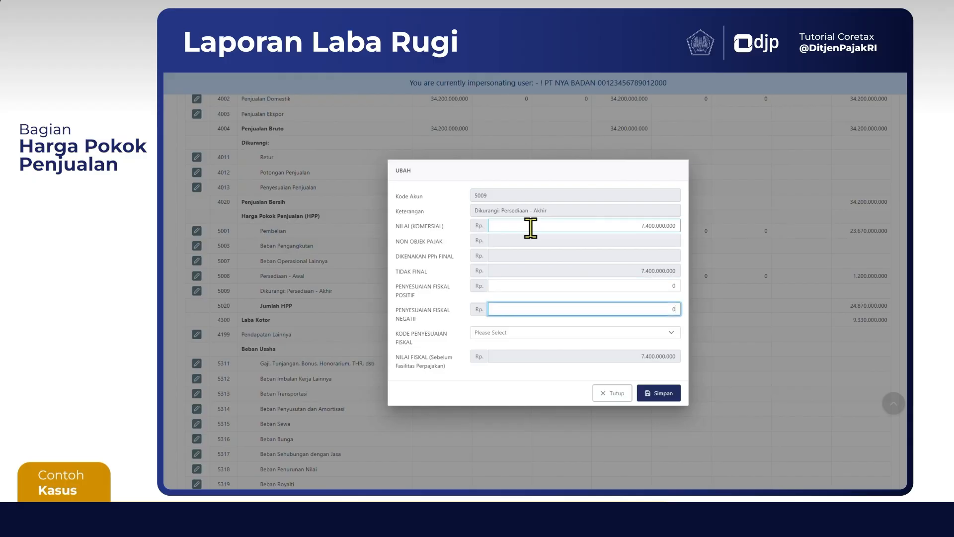
left_click(649, 394)
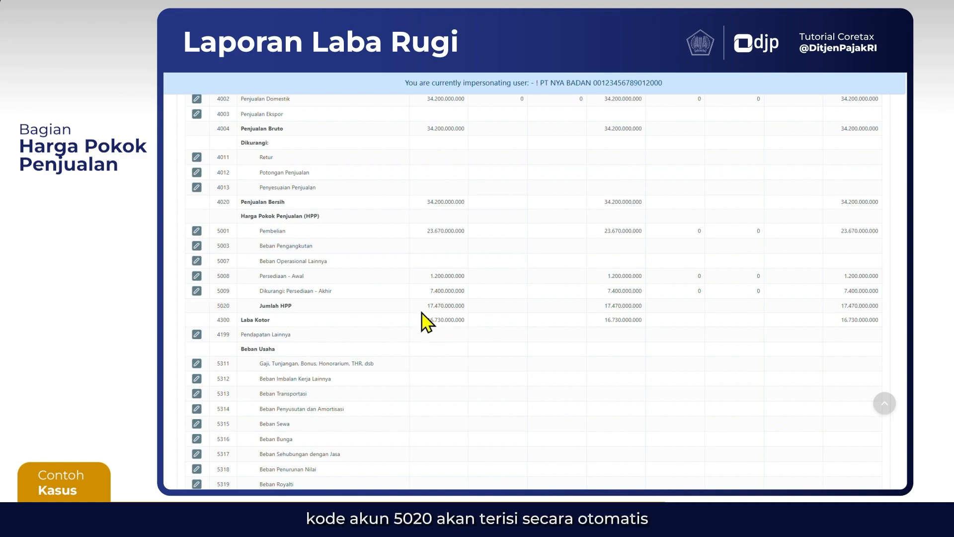
Check the commercial value of Jumlah HPP (account 5020) and locate the Beban Usaha accounts
left_click_drag(426, 306, 455, 306)
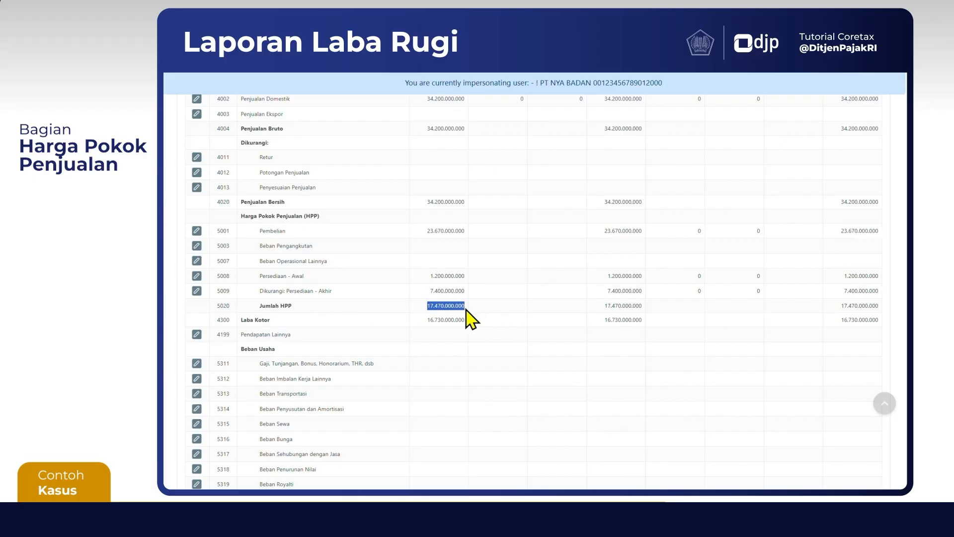
left_click(442, 330)
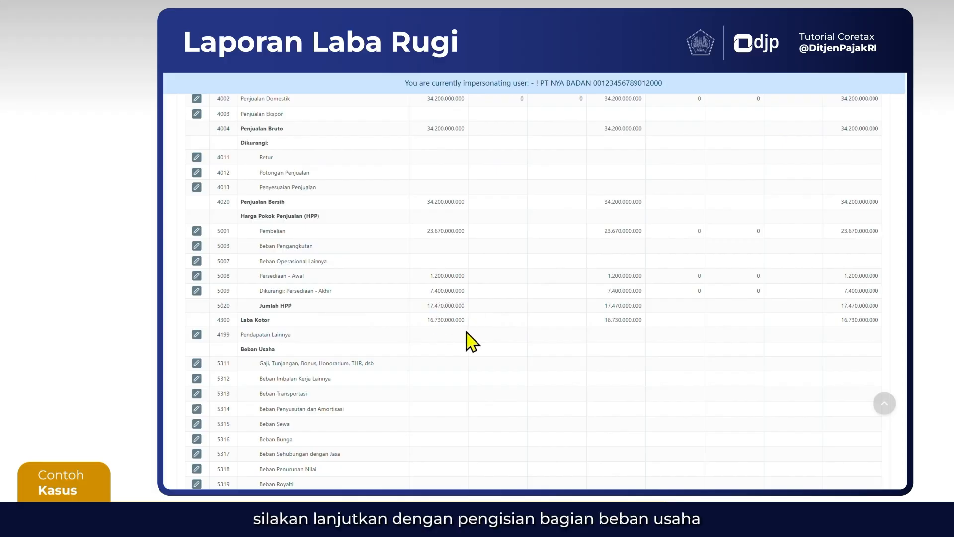
scroll(471, 342, "down", 1)
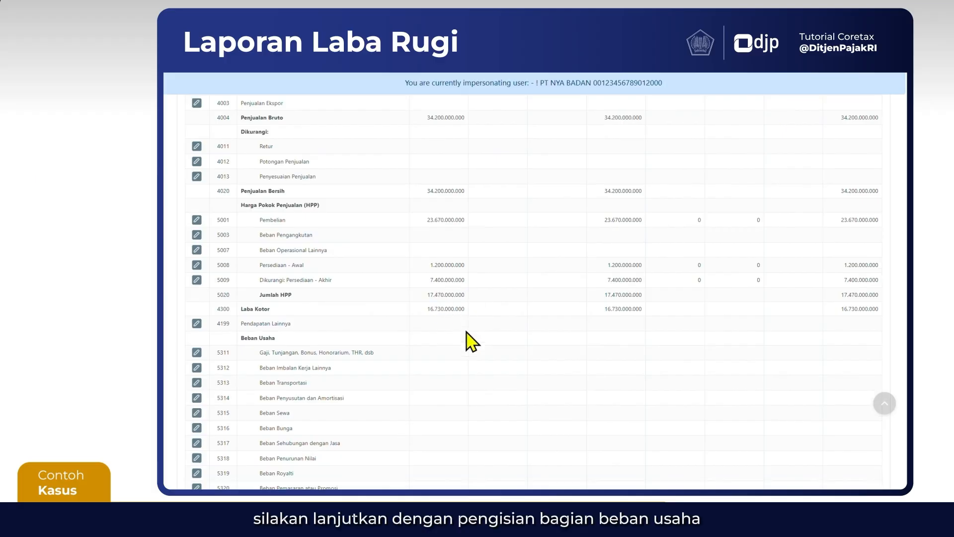
scroll(467, 341, "down", 3)
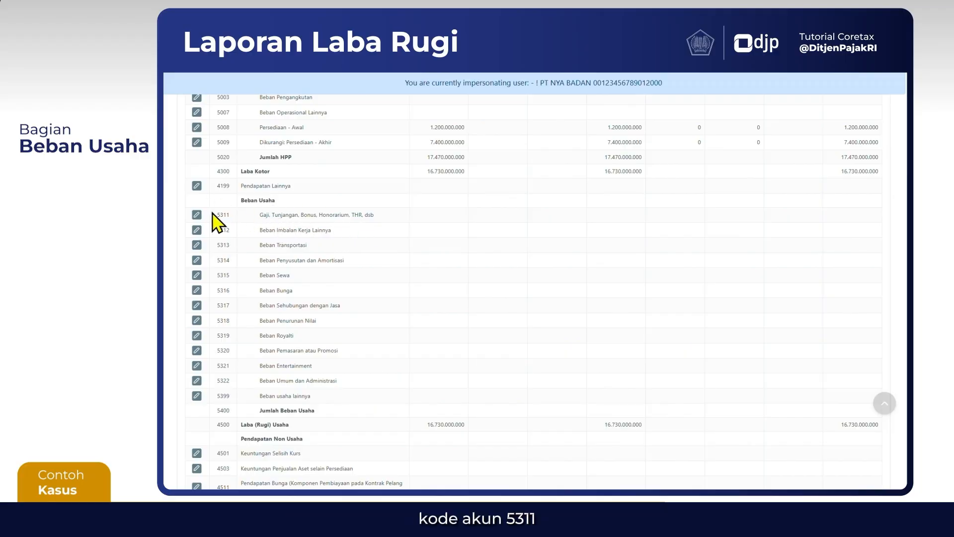
Fill in and save account 5311 Gaji, Tunjangan, Bonus with a commercial value of 5.400.000.000 and 0 for both fiscal adjustments
left_click(197, 215)
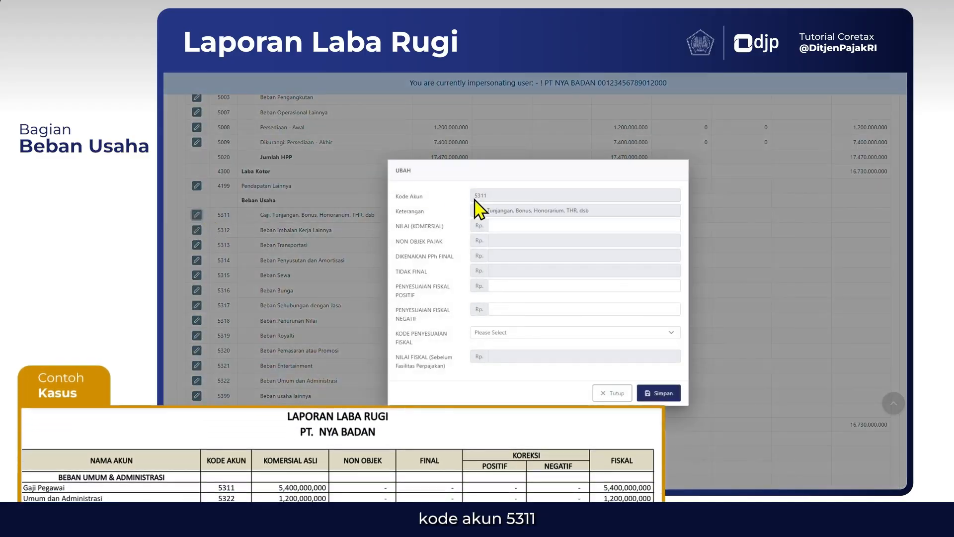
left_click(526, 226)
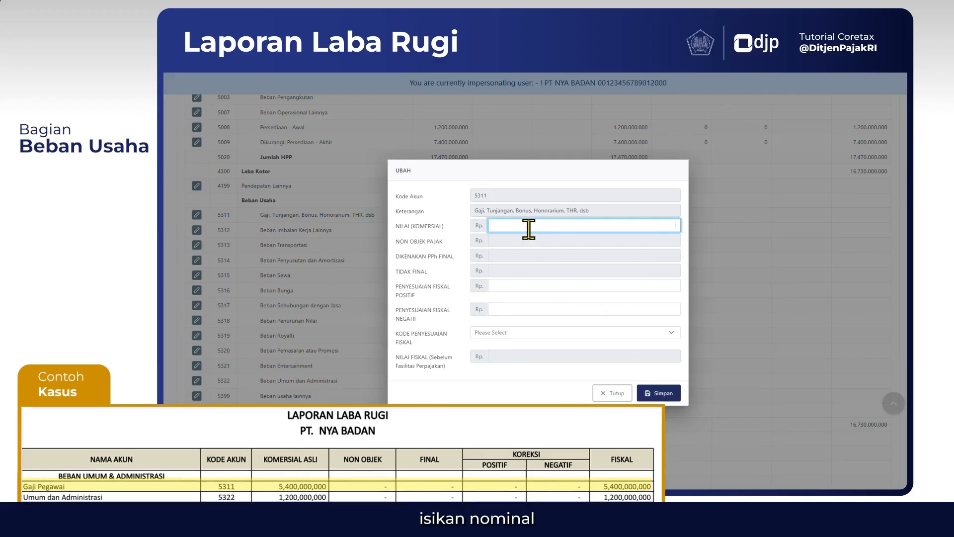
type("5.400.000.000")
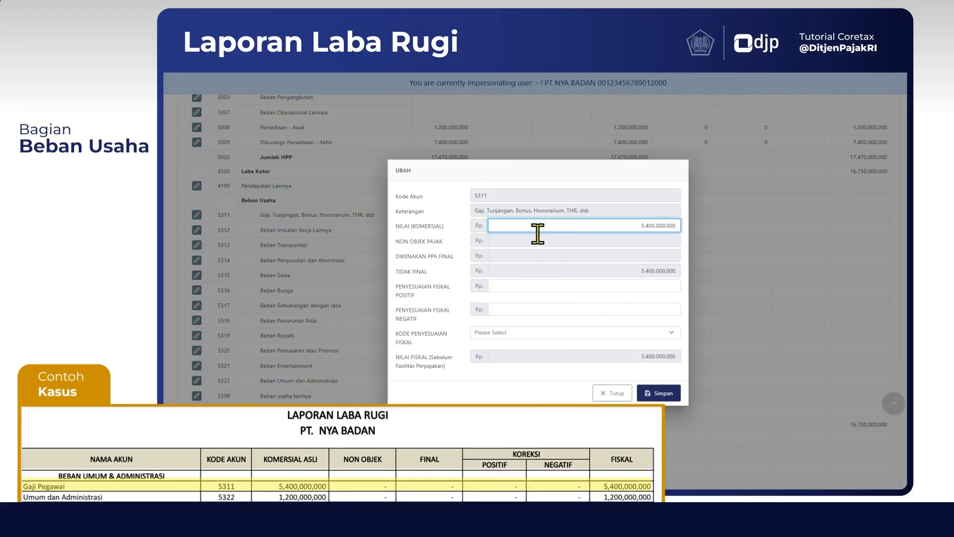
left_click(651, 274)
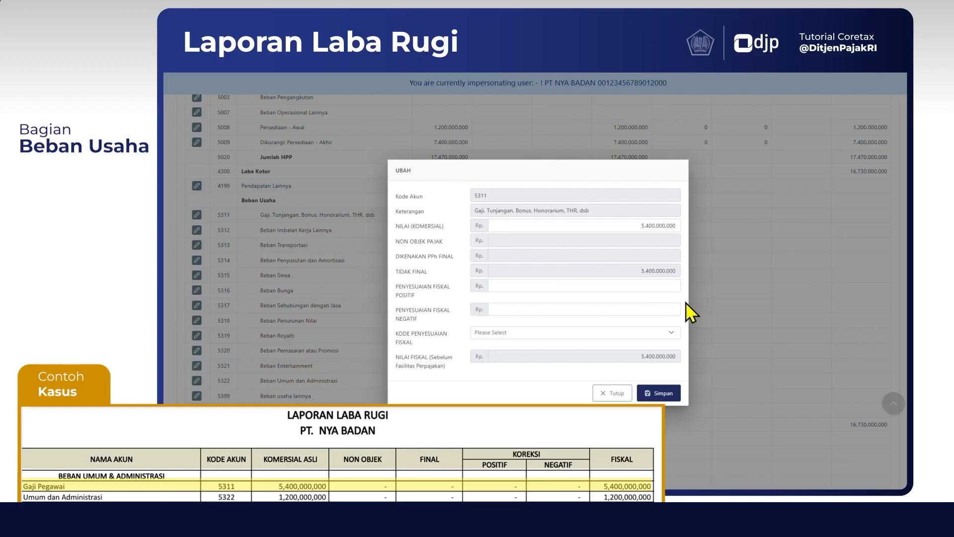
left_click(670, 286)
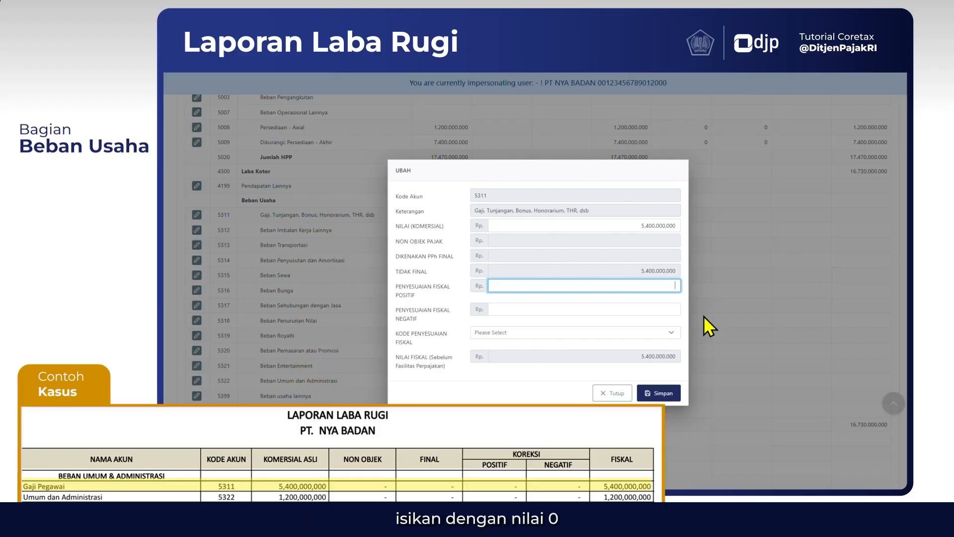
key("Tab")
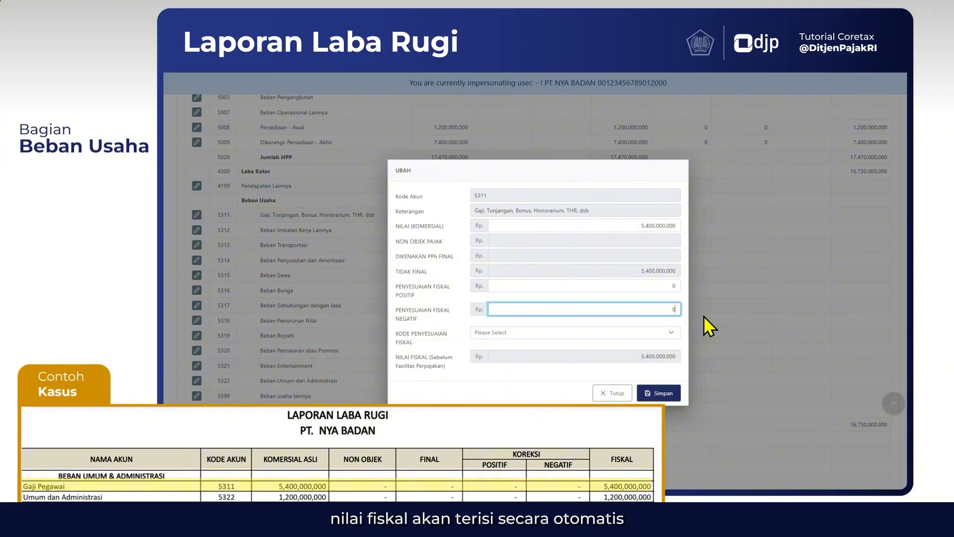
left_click(645, 375)
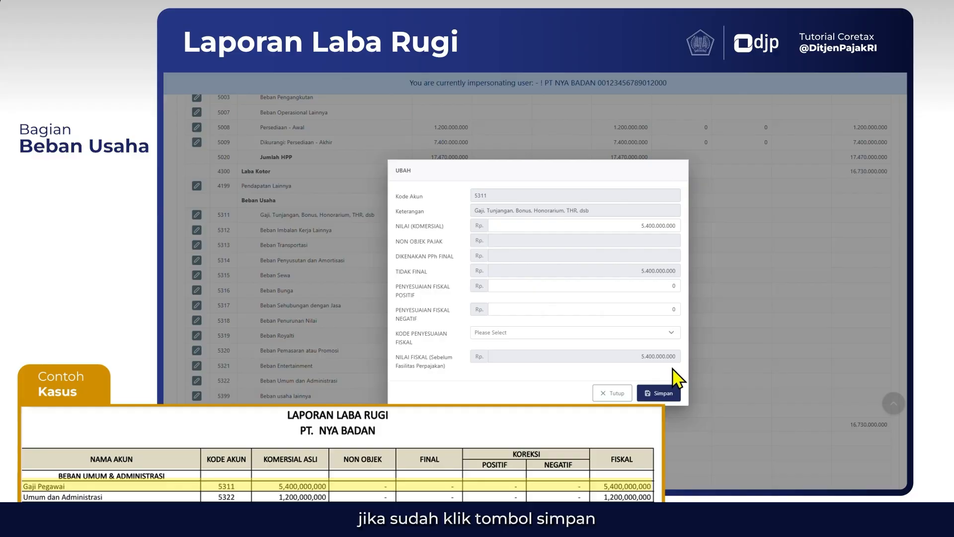
left_click(661, 393)
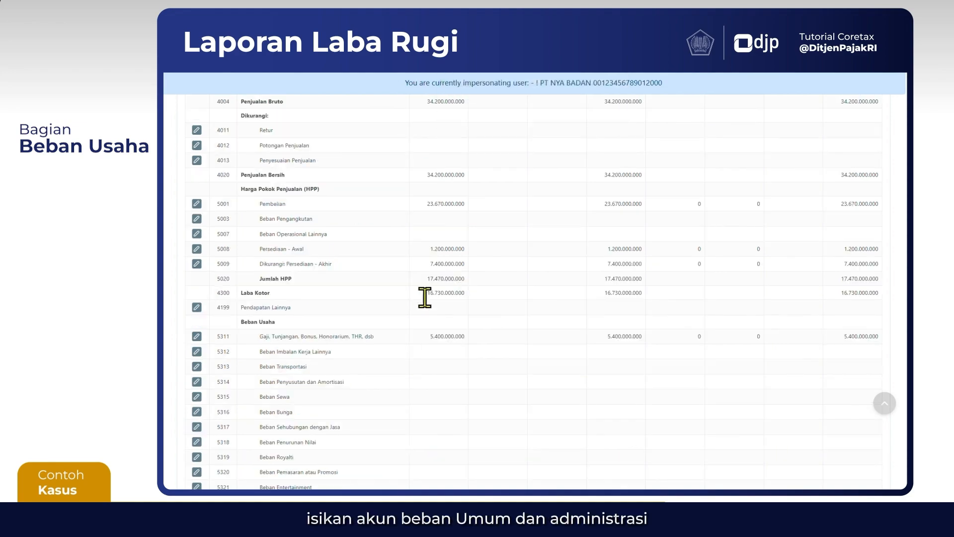
Fill in and save account 5313 Beban Transportasi with a commercial value of 750.000.000 and 0 for both fiscal adjustments
scroll(373, 384, "down", 1)
left_click(196, 295)
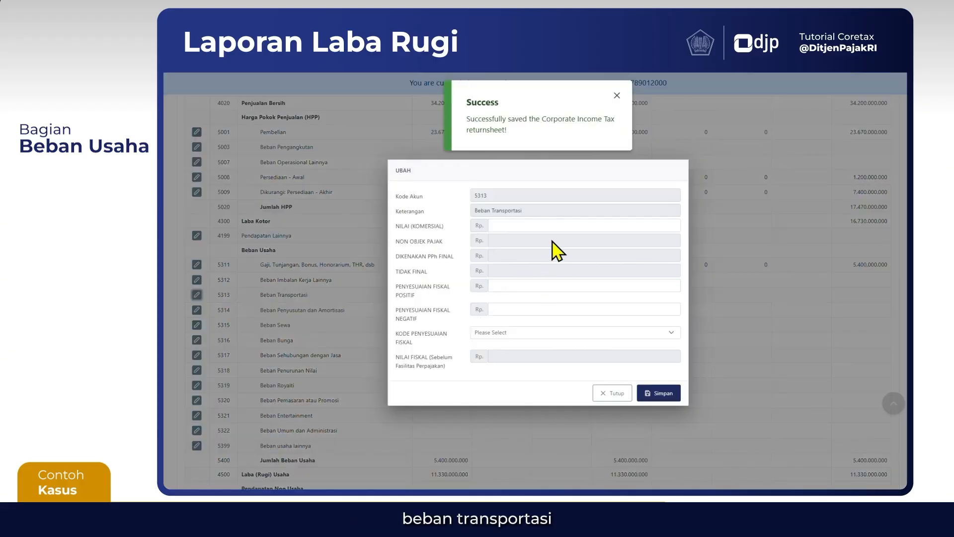
left_click(545, 224)
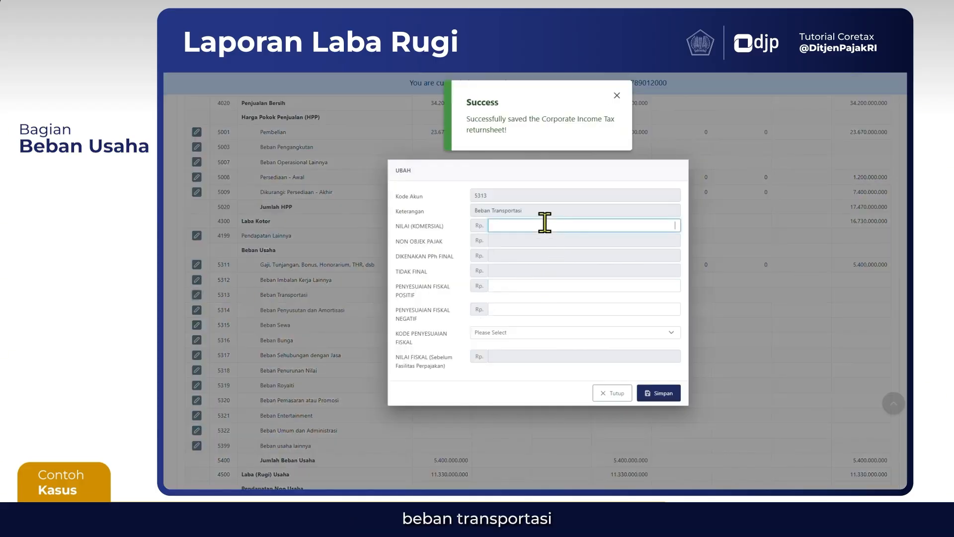
type("7.5")
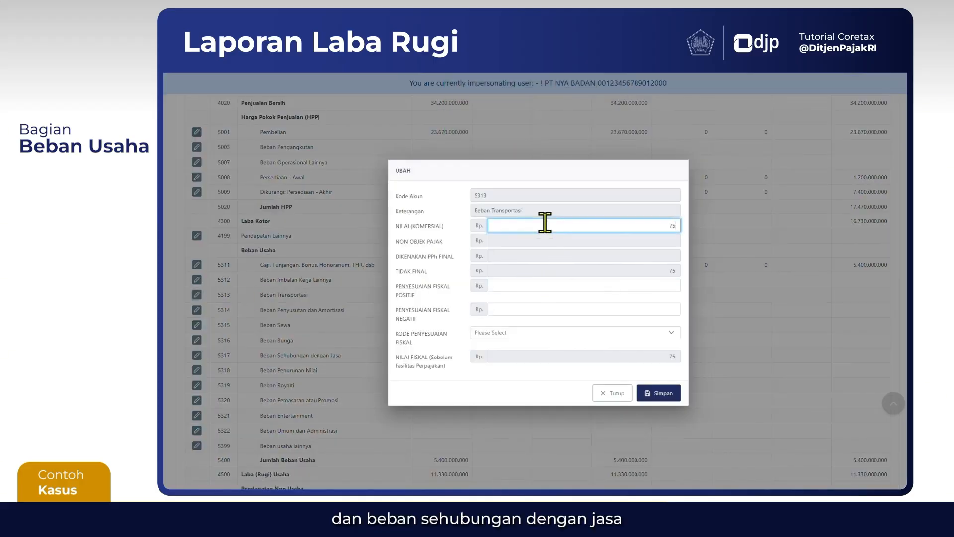
type("00.000")
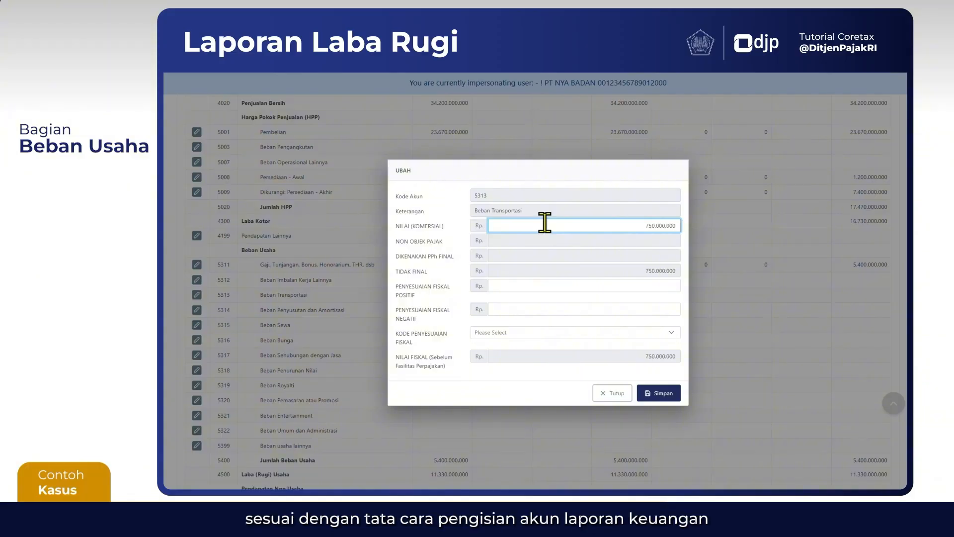
key("Tab")
key("Tab")
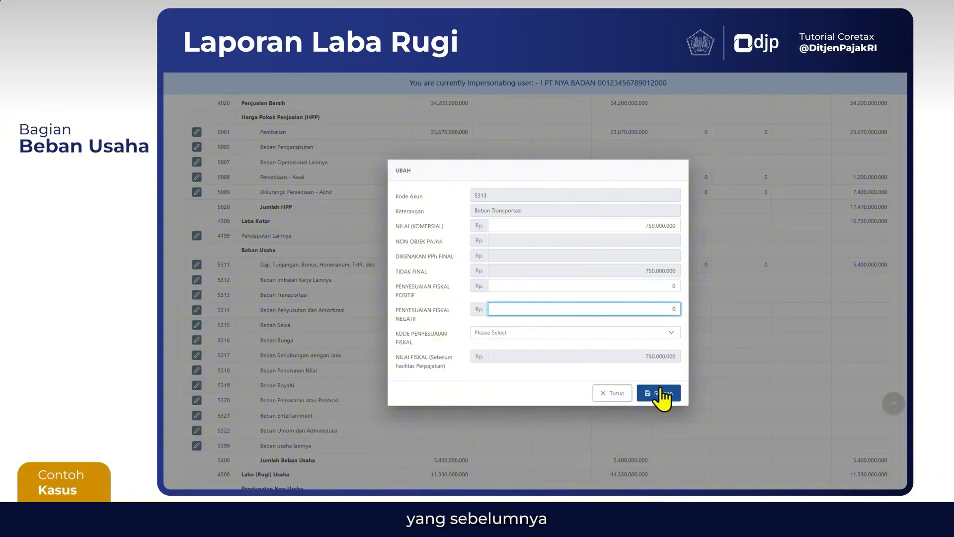
left_click(662, 392)
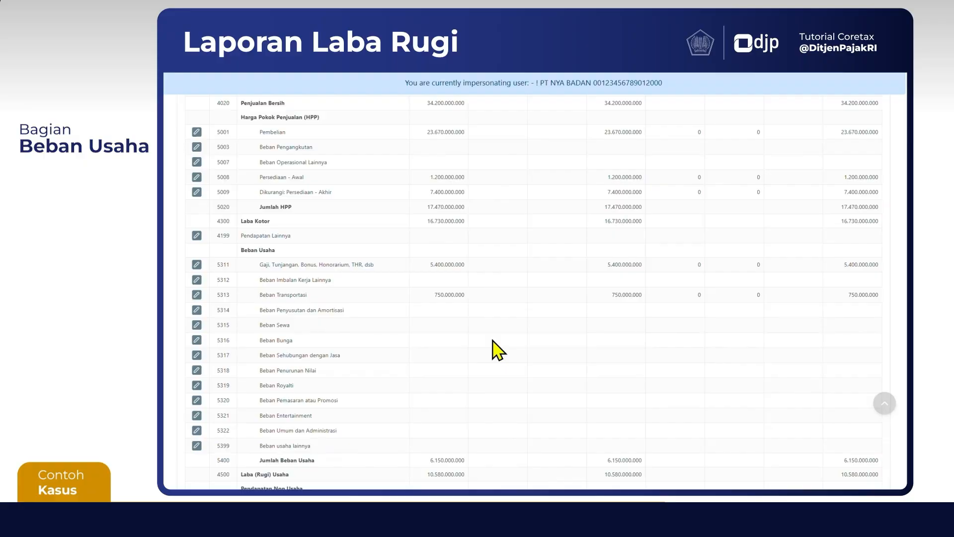
Fill in and save account 5317 Beban Sehubungan dengan Jasa with a commercial value of 1.200.000.000 and 0 for both fiscal adjustments
left_click(197, 355)
left_click(563, 225)
type("1.2")
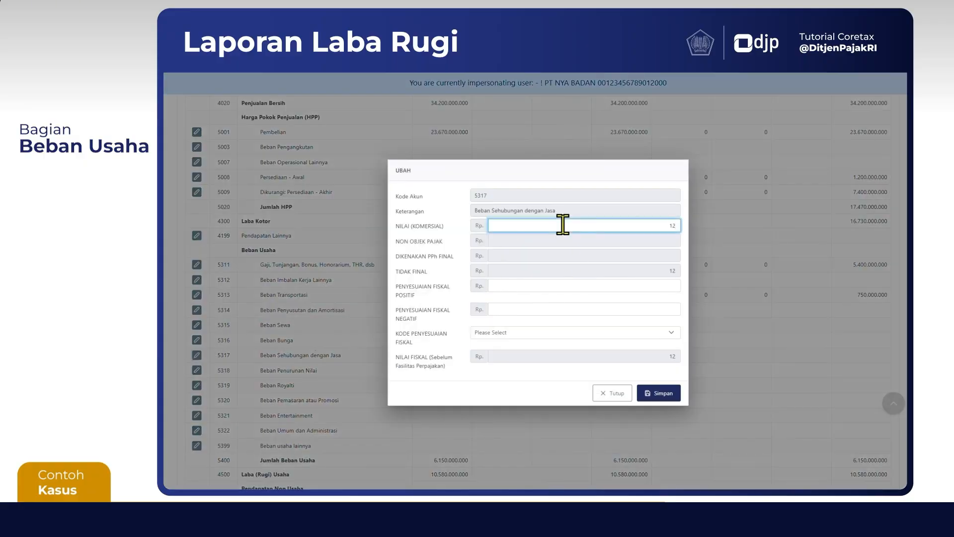
type("00.000.000")
key("Tab")
key("Tab")
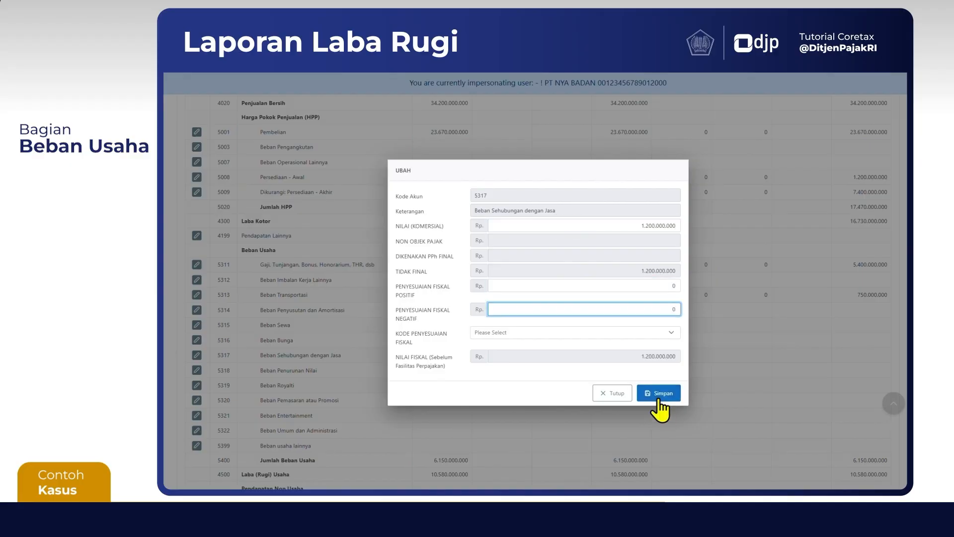
left_click(659, 394)
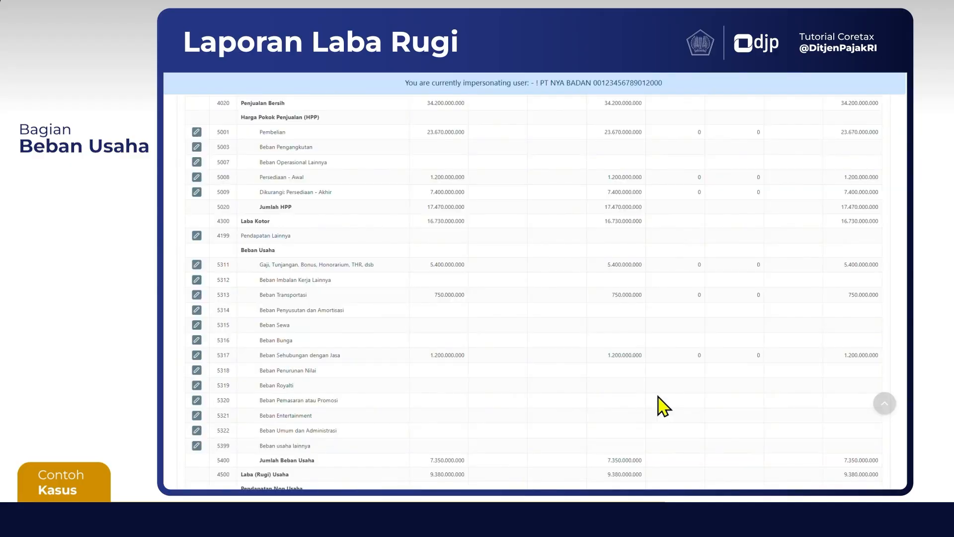
Fill in and save account 5320 Beban Pemasaran atau Promosi with a commercial value of 120.000.000 and 0 for both fiscal adjustments
left_click(198, 401)
left_click(563, 227)
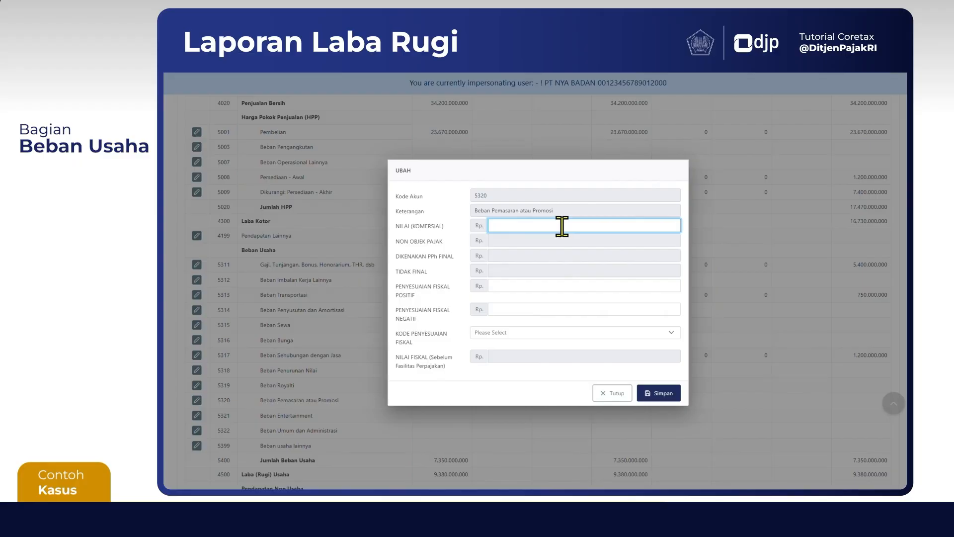
type("120.000.000")
key("Tab")
key("Tab")
left_click(660, 394)
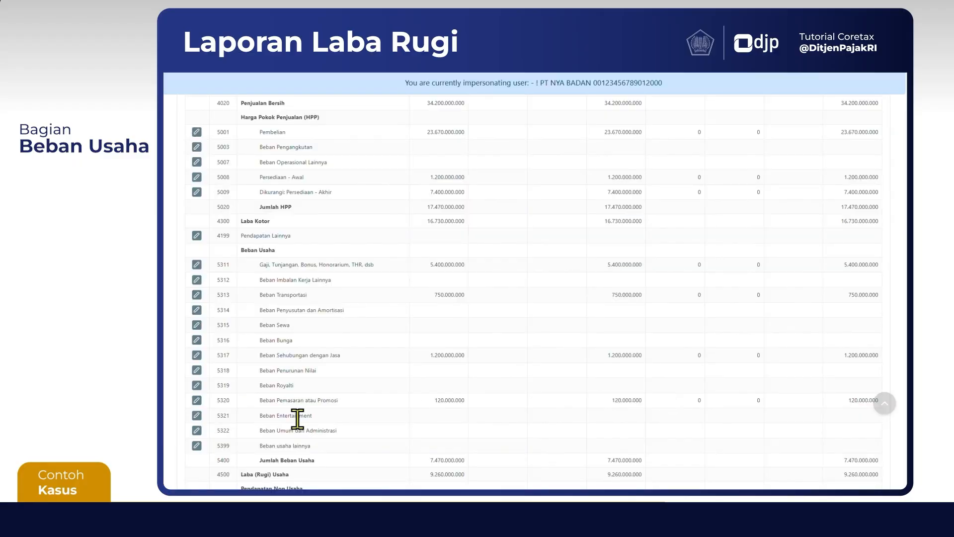
Fill in and save account 5322 Beban Umum dan Administrasi with a commercial value of 1.200.000.000 and 0 for both fiscal adjustments
left_click(196, 431)
left_click(654, 225)
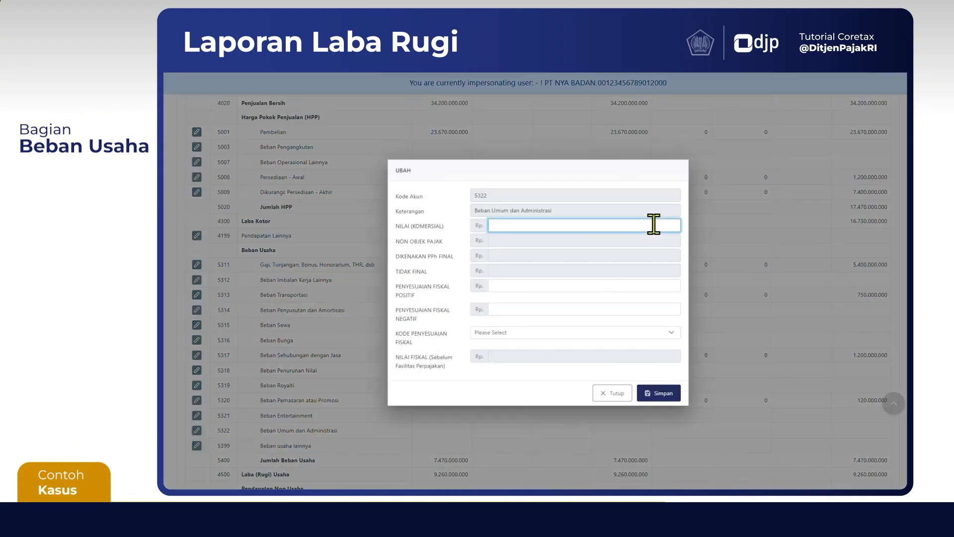
type("1200000000")
key("Tab")
key("Tab")
left_click(667, 396)
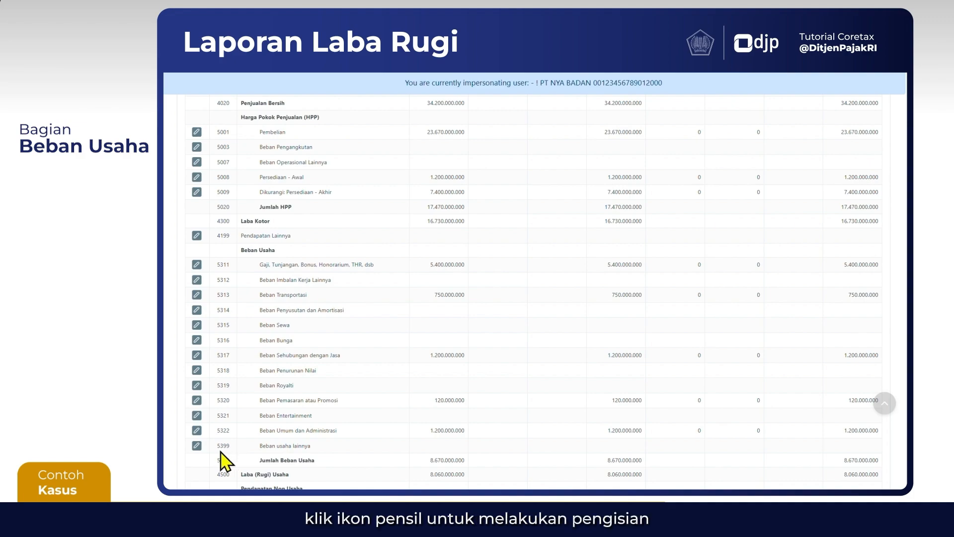
Enter 120.000.000 as both commercial value and positive fiscal adjustment of account 5399 Beban usaha lainnya, with a negative adjustment of 0
left_click(197, 446)
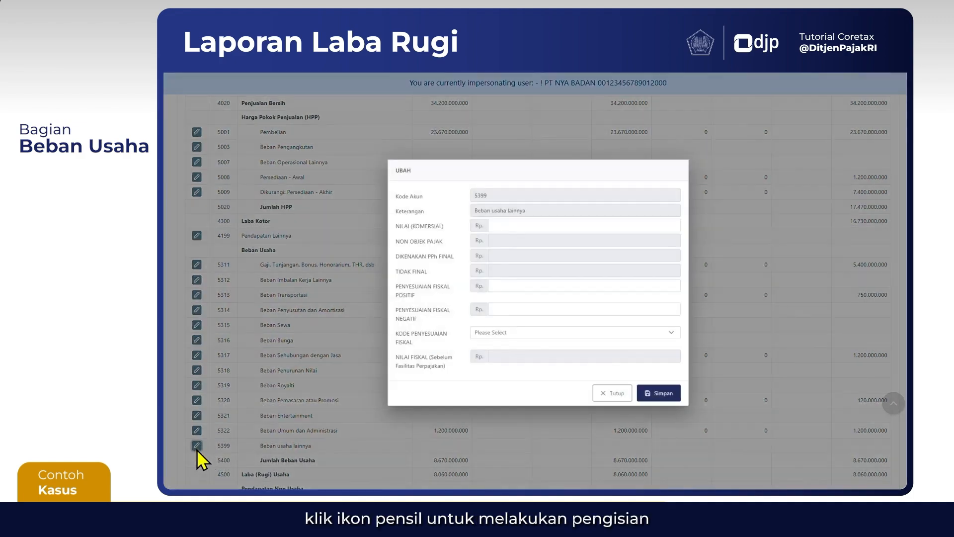
left_click(611, 226)
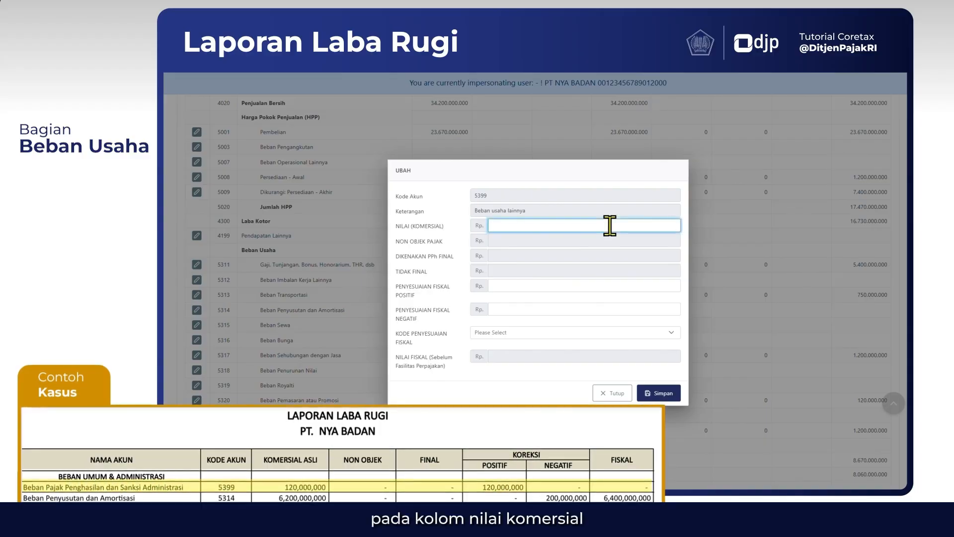
type("120")
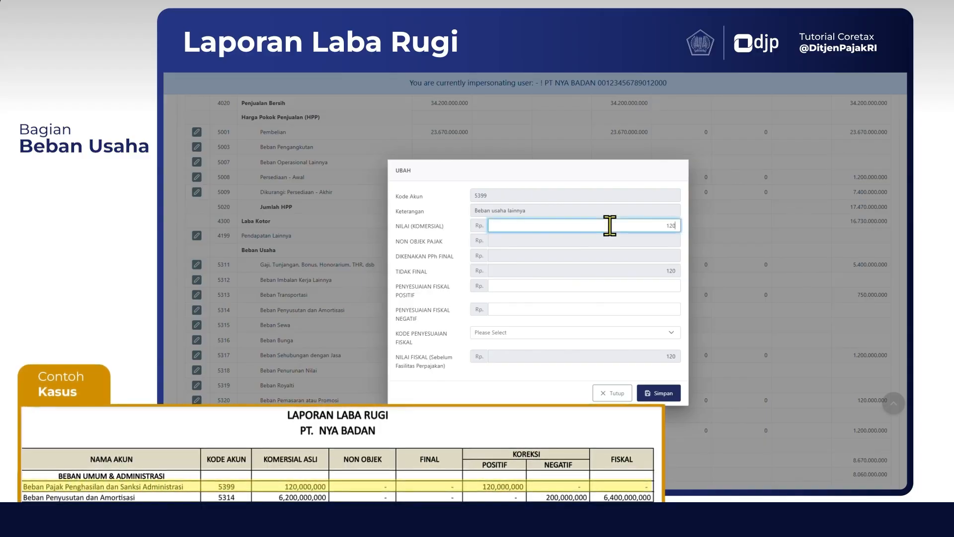
type("2.000.000")
left_click(669, 268)
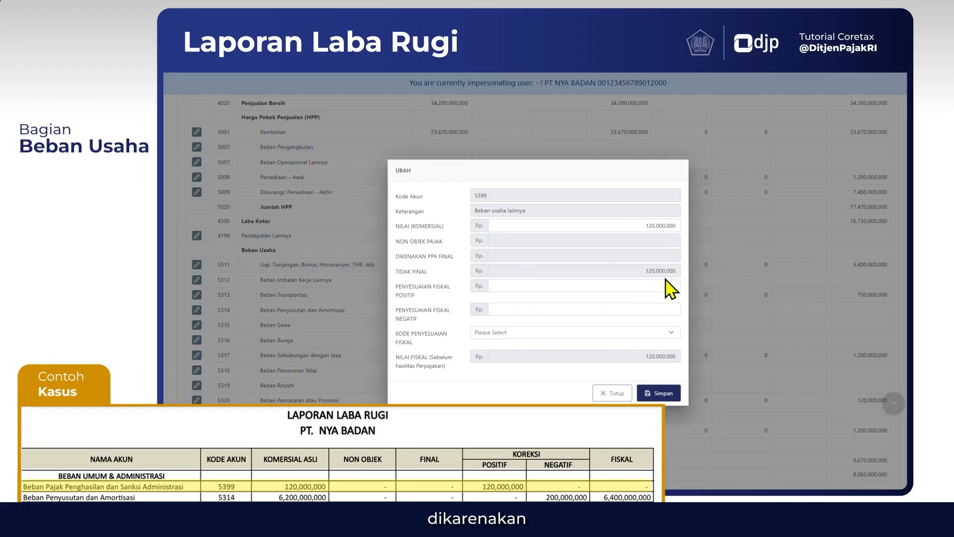
left_click(641, 285)
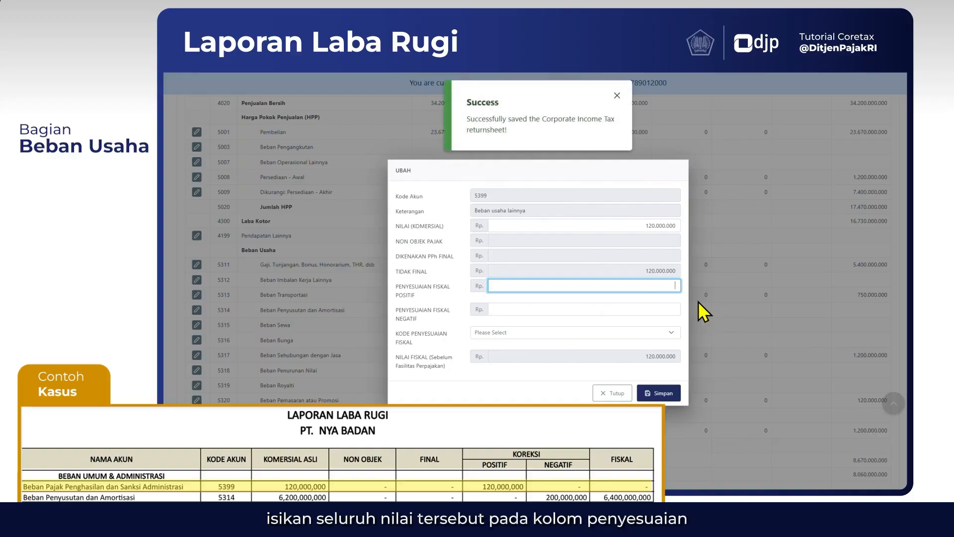
type("00000")
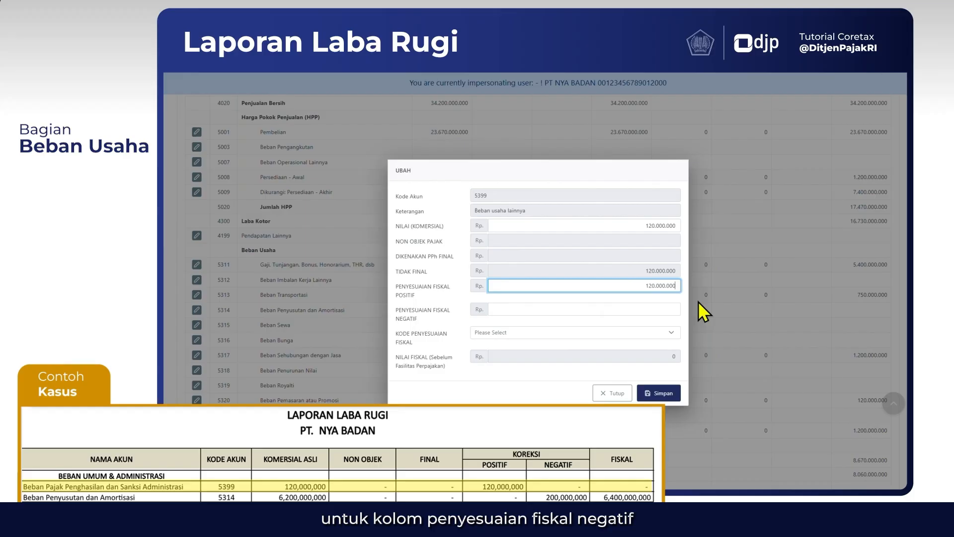
key("Tab")
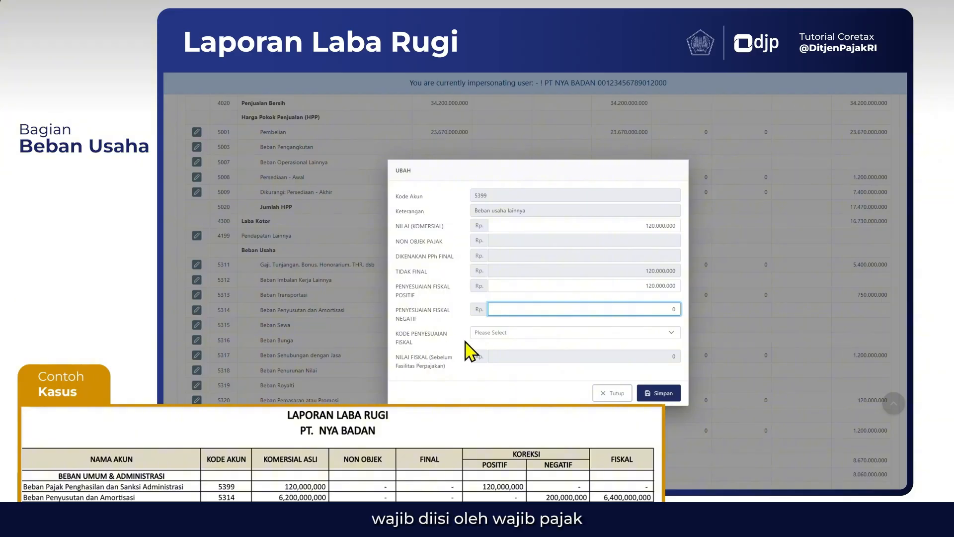
Assign fiscal adjustment codes FPO-08 Sanksi administrasi and FPO-06 Pajak penghasilan to account 5399 Beban usaha lainnya and save it
left_click(501, 333)
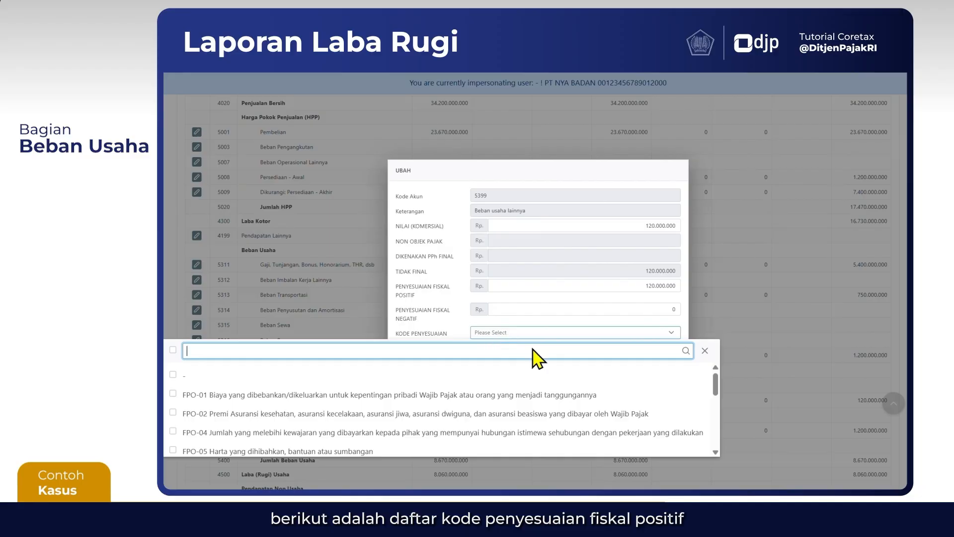
mouse_move(715, 385)
left_mouse_down()
mouse_move(721, 440)
mouse_move(711, 380)
left_mouse_up()
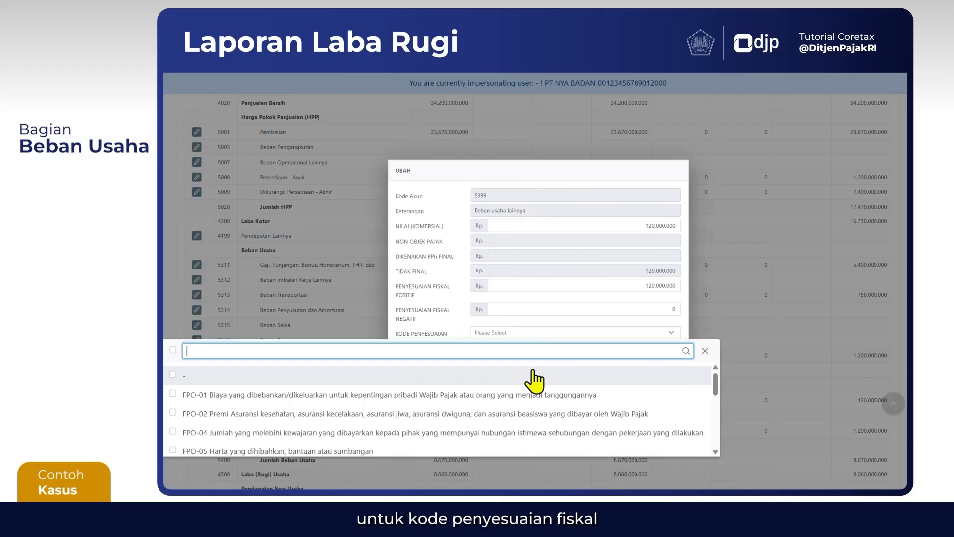
type("FPO")
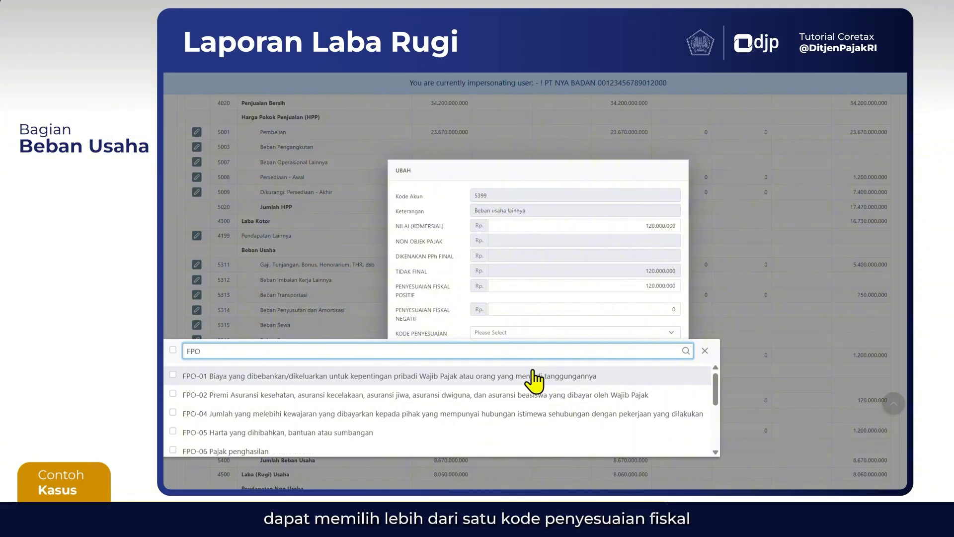
type("-08")
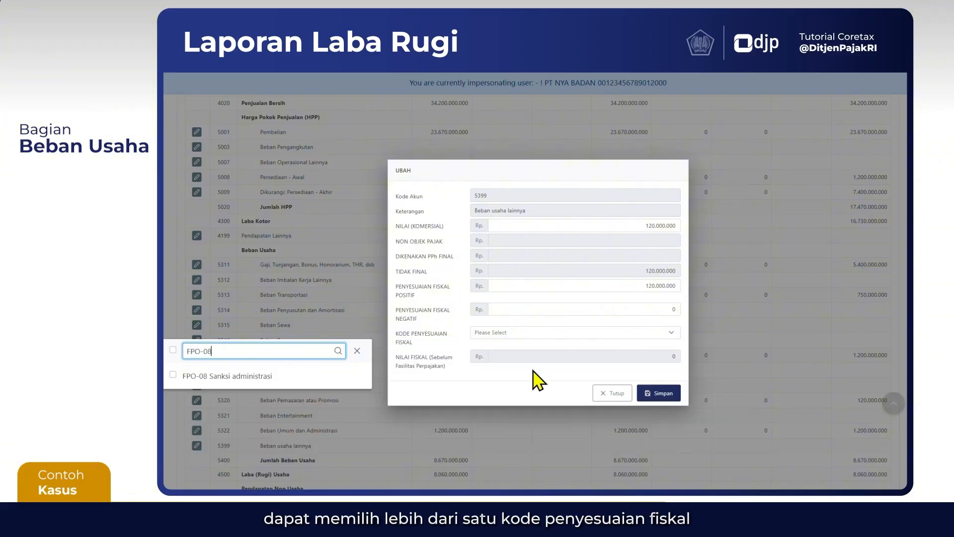
left_click(178, 377)
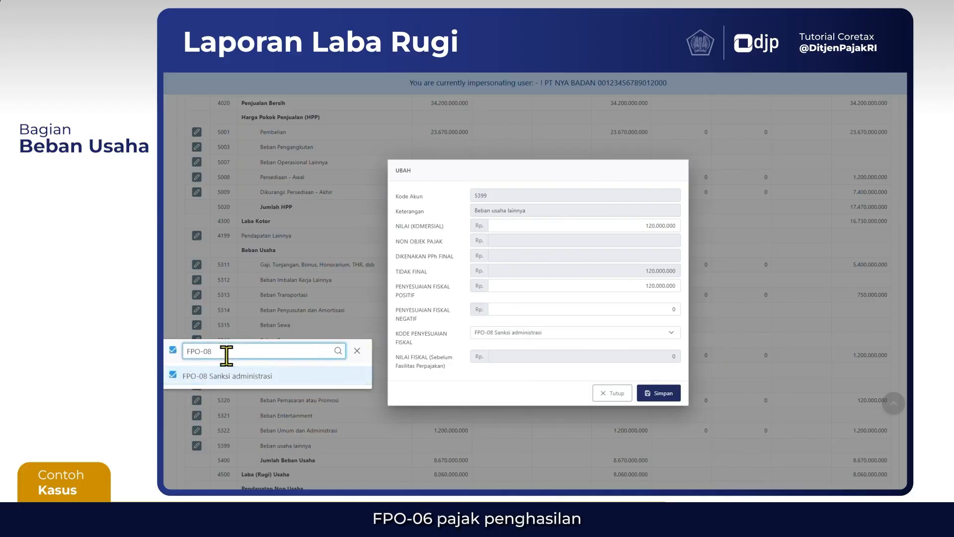
key("BackSpace")
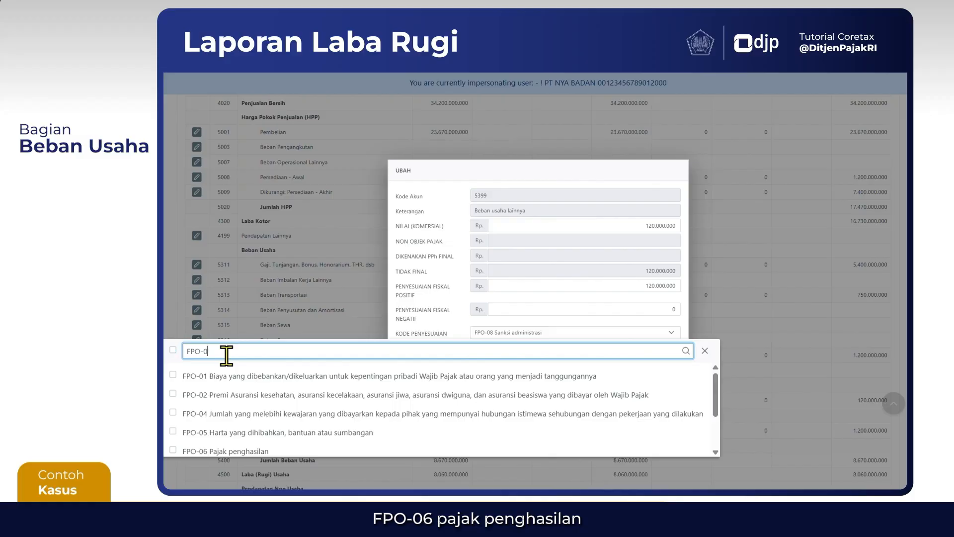
type("6")
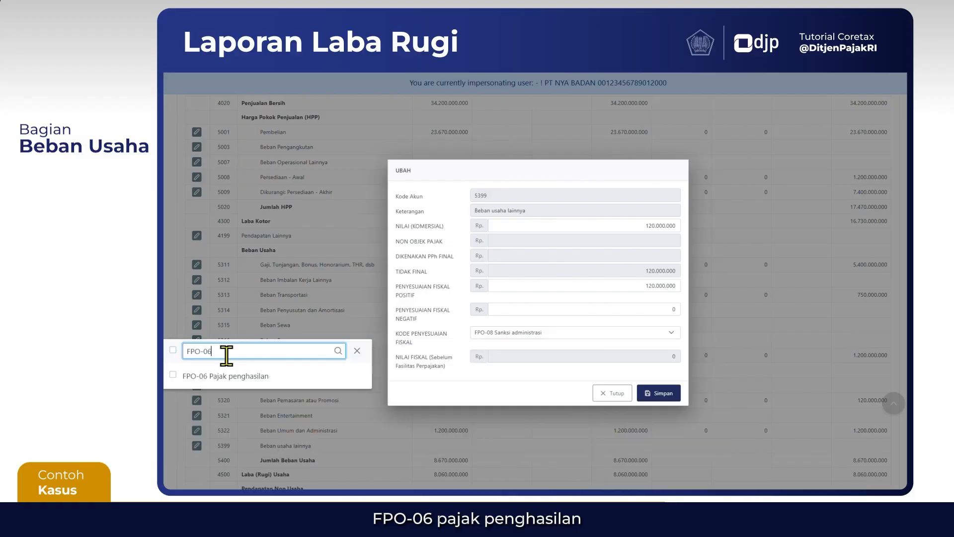
left_click(174, 375)
left_click(510, 388)
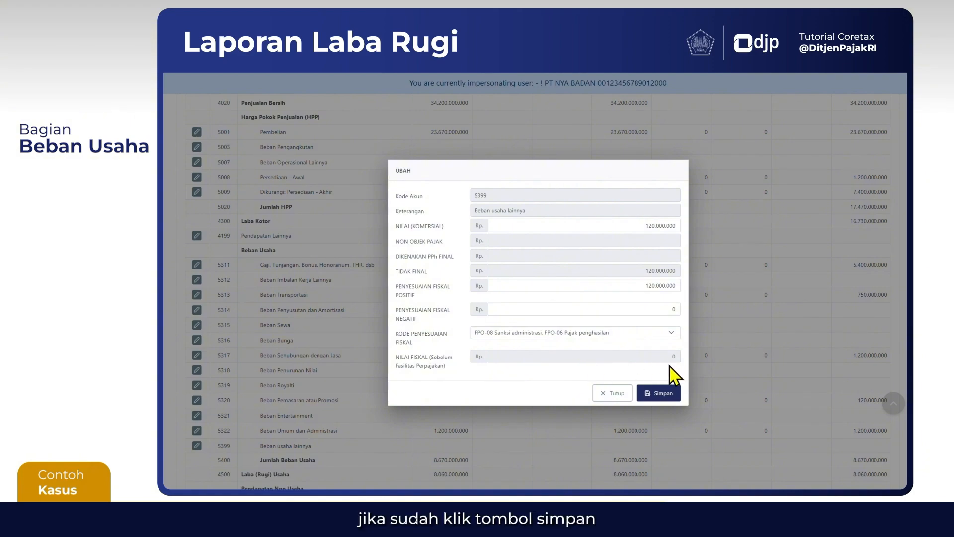
left_click(663, 393)
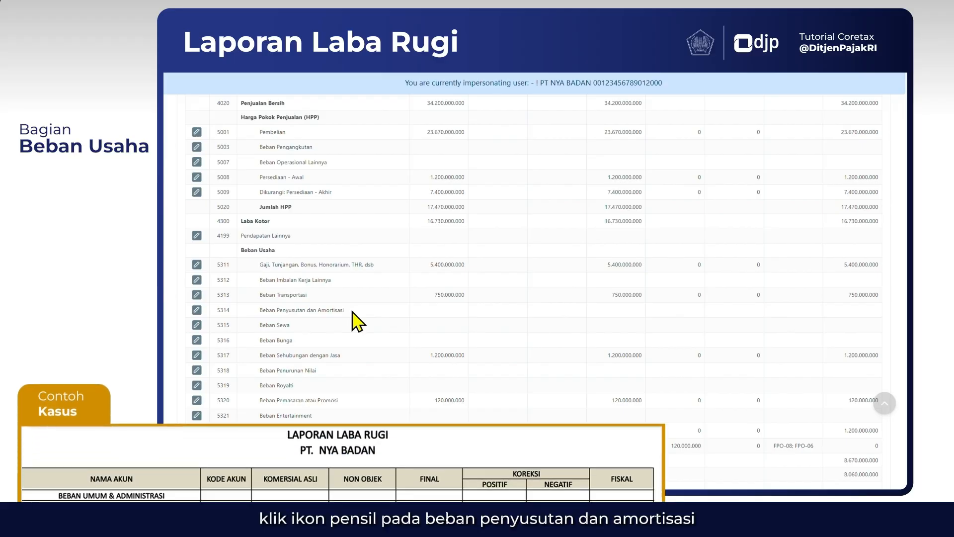
Enter for account 5314 Beban Penyusutan dan Amortisasi a commercial value of 6.200.000.000, positive fiscal adjustment 0 and negative fiscal adjustment 200.000.000
left_click(197, 310)
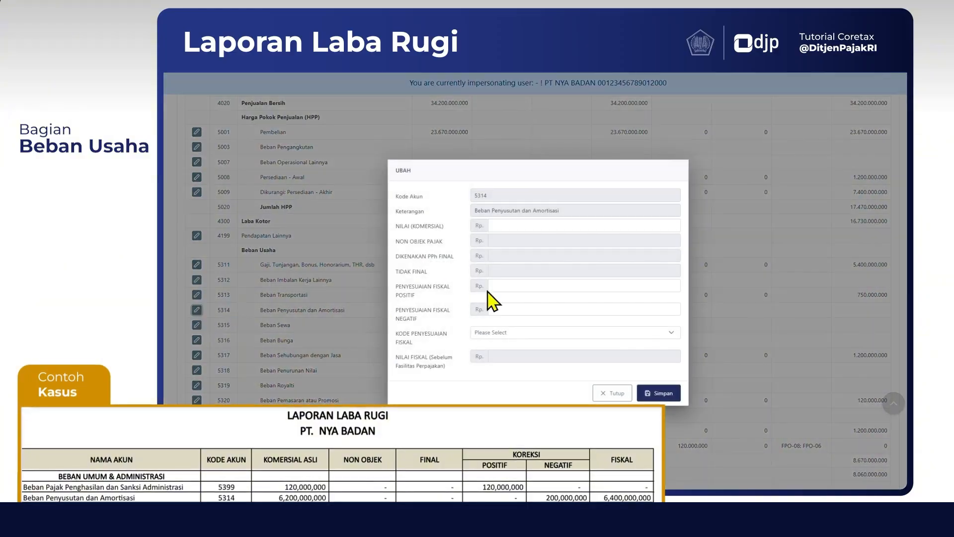
left_click(648, 224)
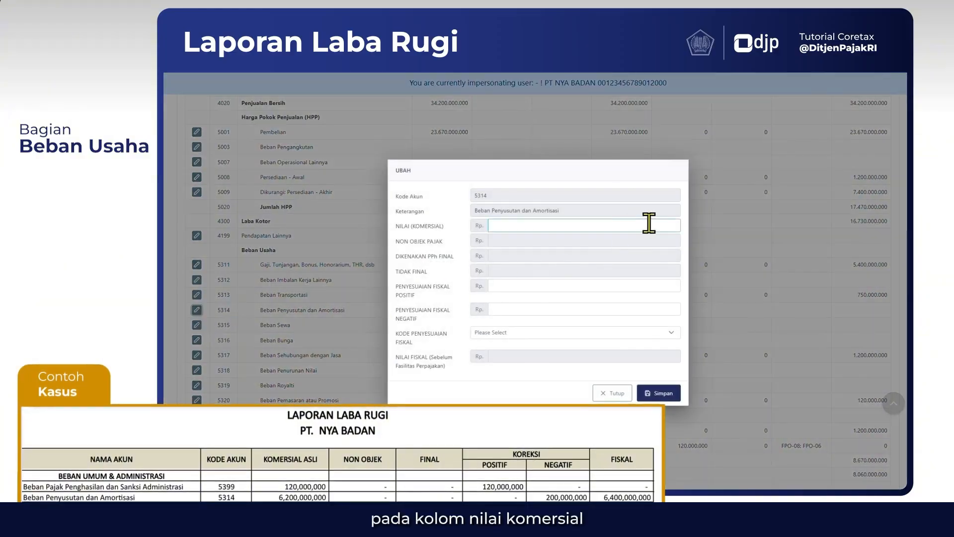
left_click(649, 224)
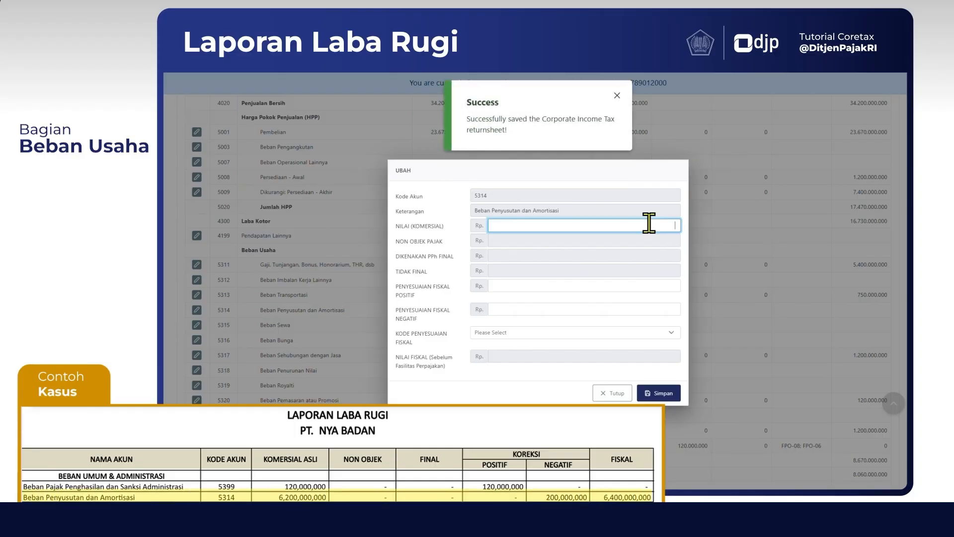
type("6200000000")
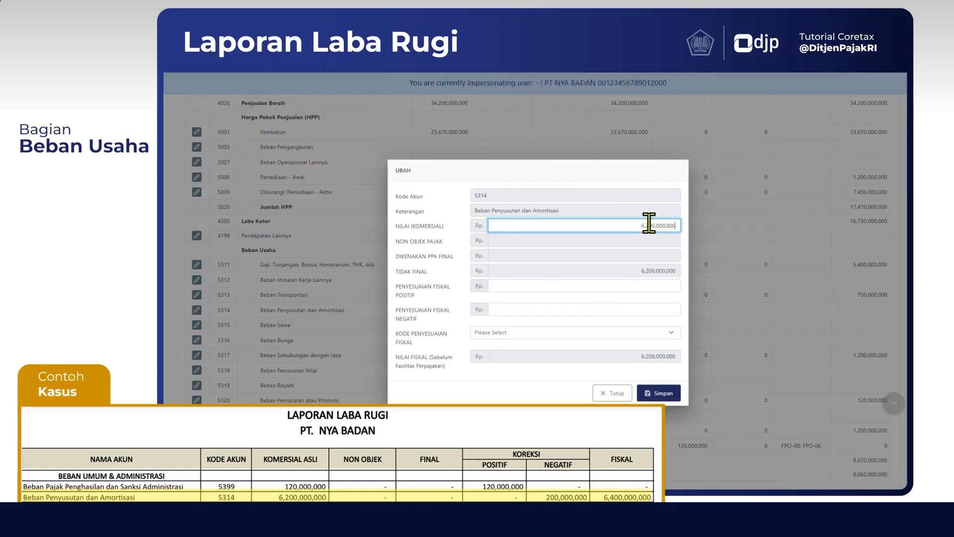
left_click(628, 274)
left_click(612, 287)
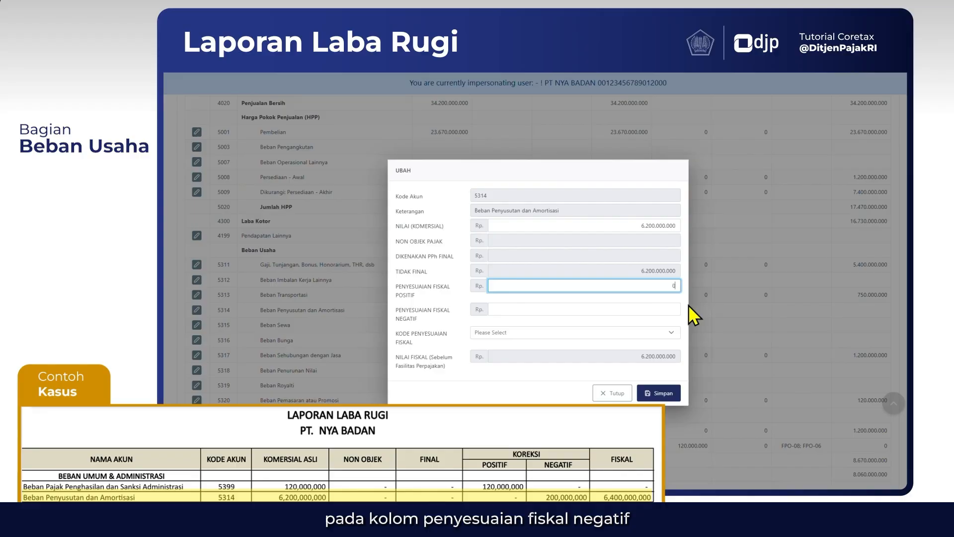
key("Tab")
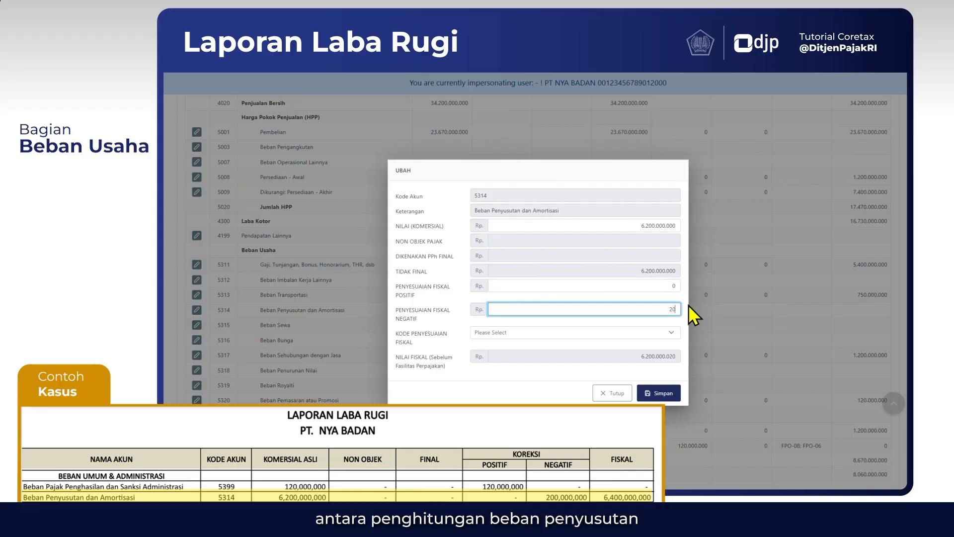
type("200.000.000")
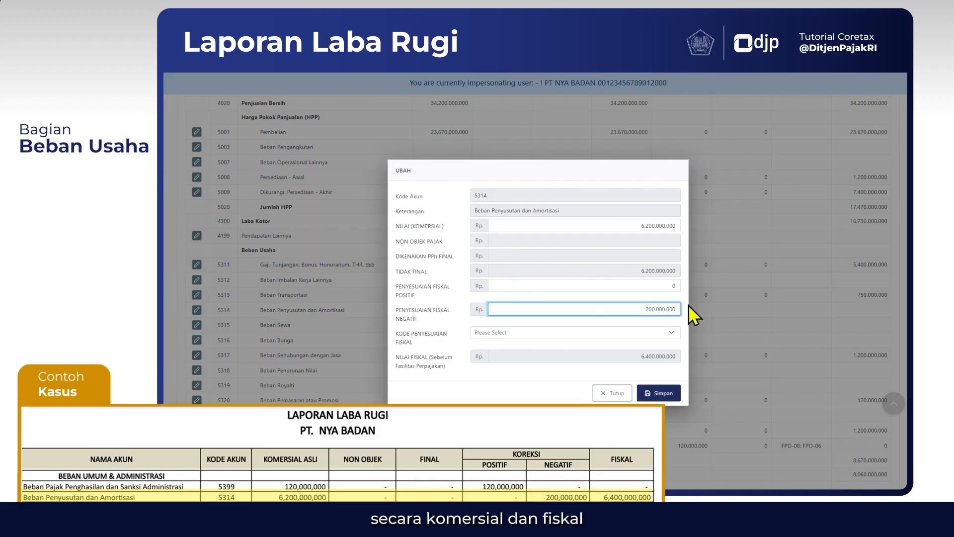
Assign fiscal adjustment code FNE-02 Selisih penyusutan komersial di bawah penyusutan fiskal to account 5314 and save it
key("Tab")
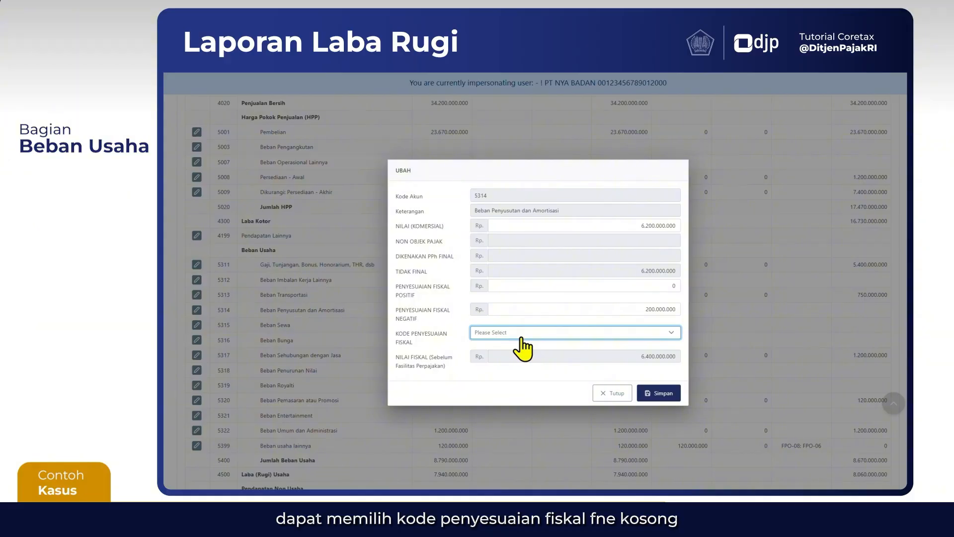
left_click(523, 343)
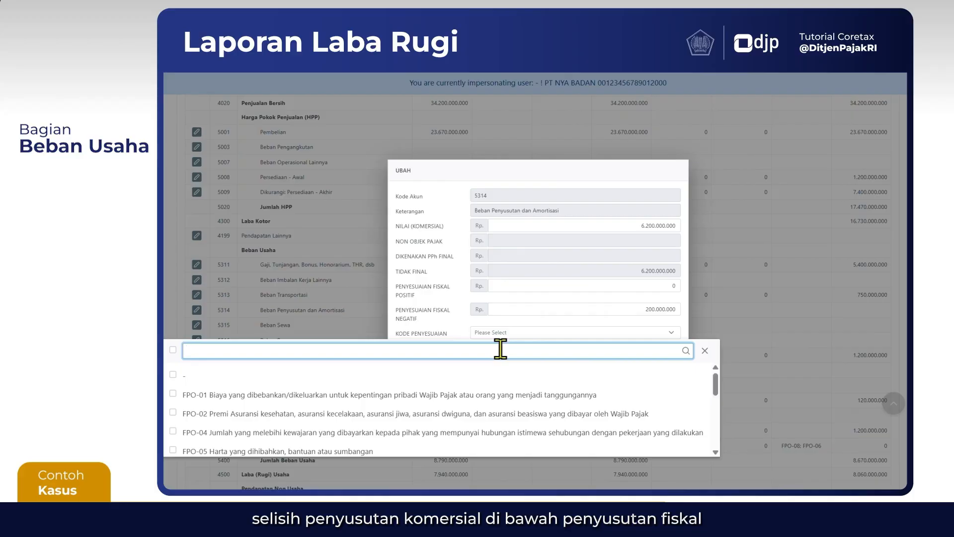
type("FNE")
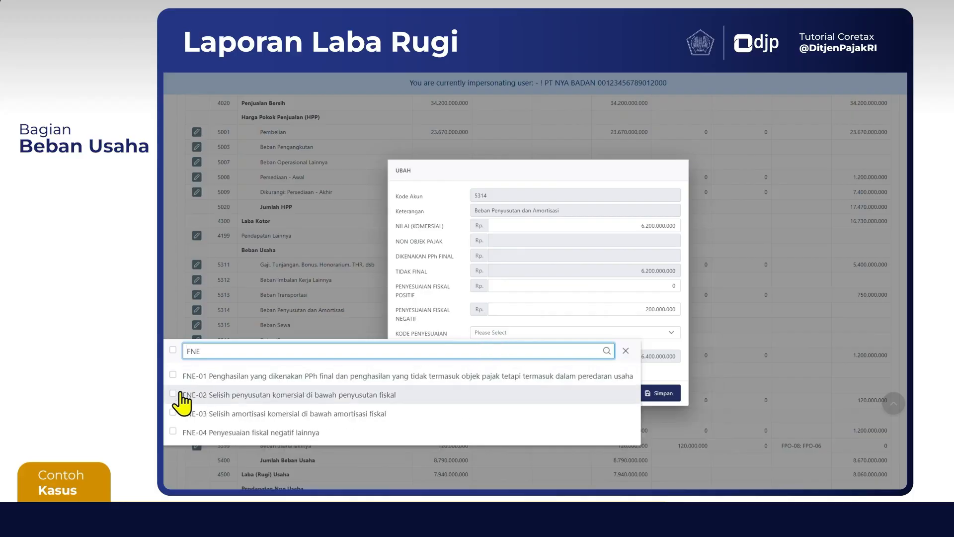
left_click(190, 395)
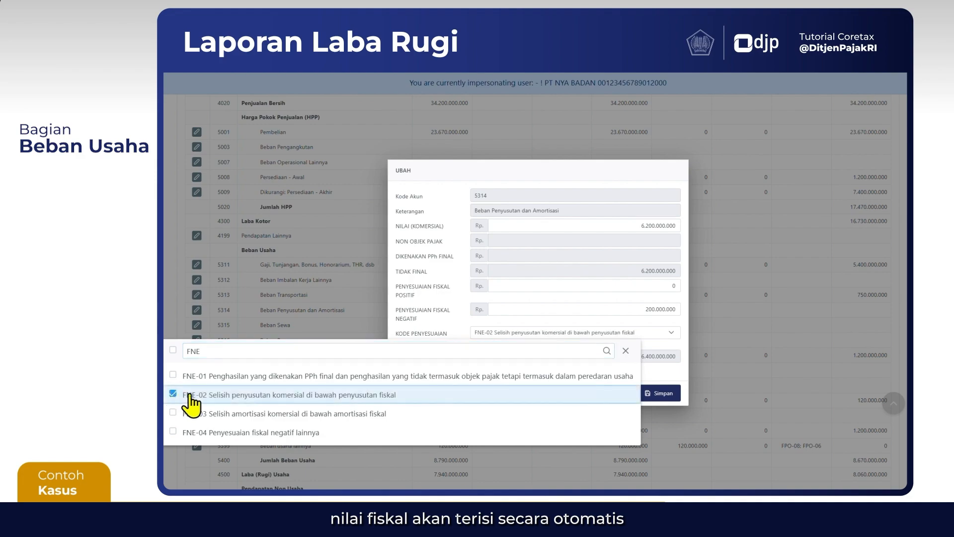
left_click(668, 374)
left_click(656, 393)
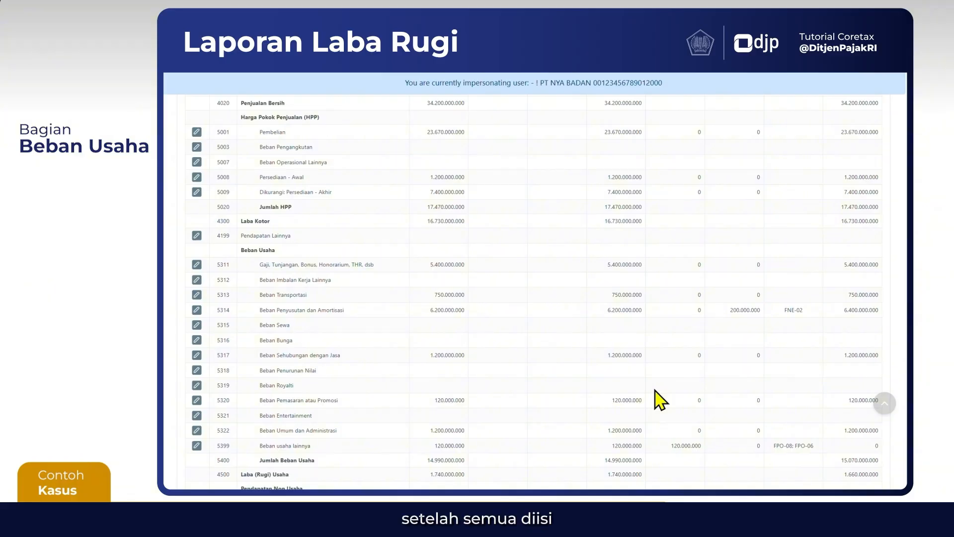
Enter for account 4599 Pendapatan Non Usaha Lainnya a commercial value of 3.720.000.000, non-taxable income of 2.400.000.000 and final-taxed income of 1.320.000.000
scroll(565, 416, "down", 2)
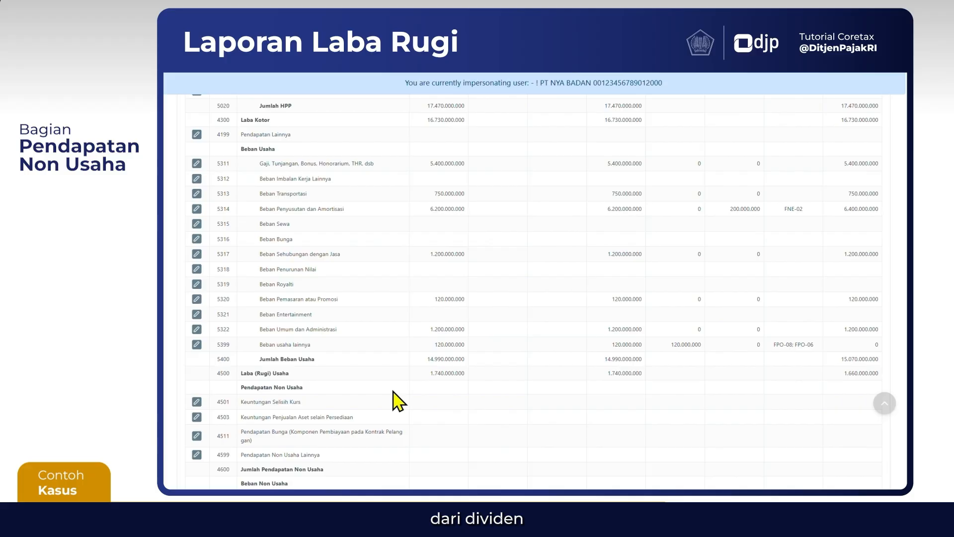
scroll(397, 400, "down", 4)
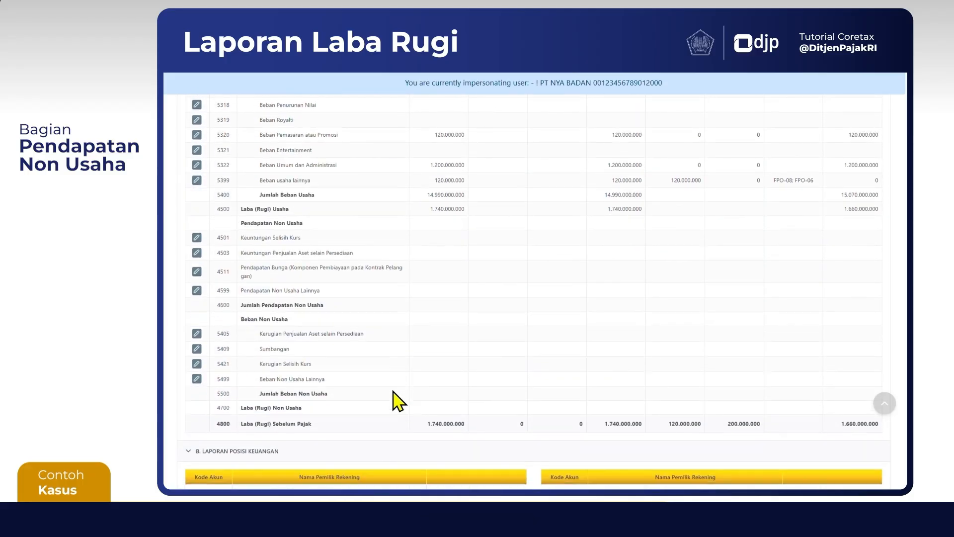
scroll(398, 401, "down", 1)
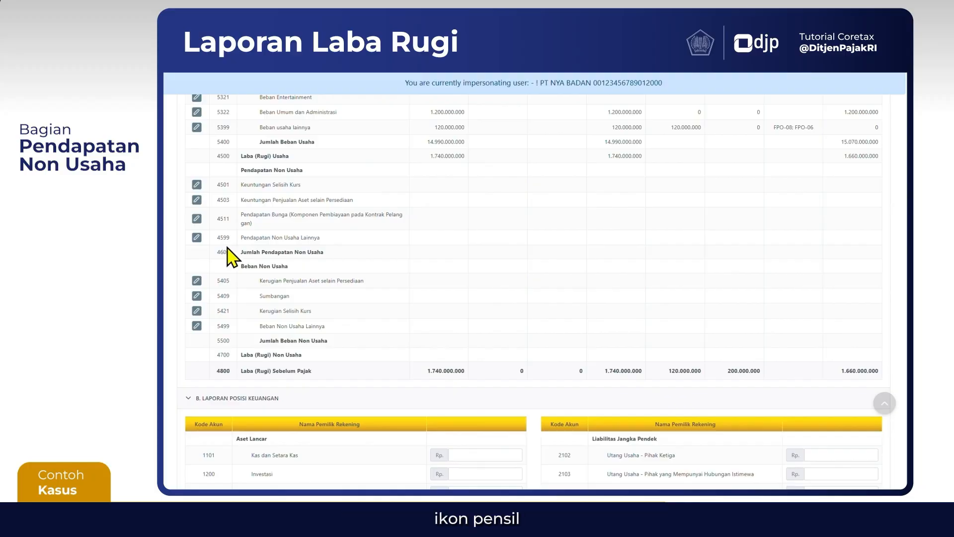
left_click(197, 237)
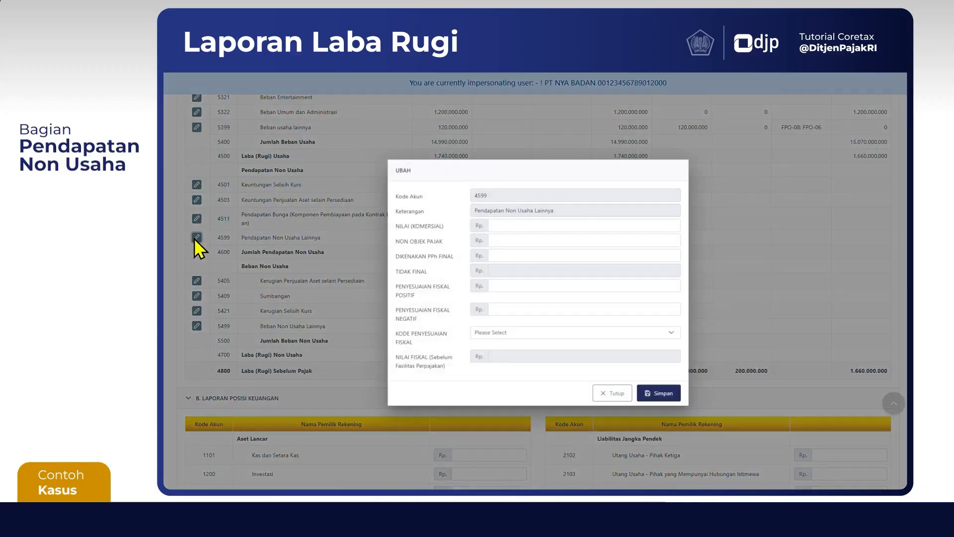
left_click(572, 225)
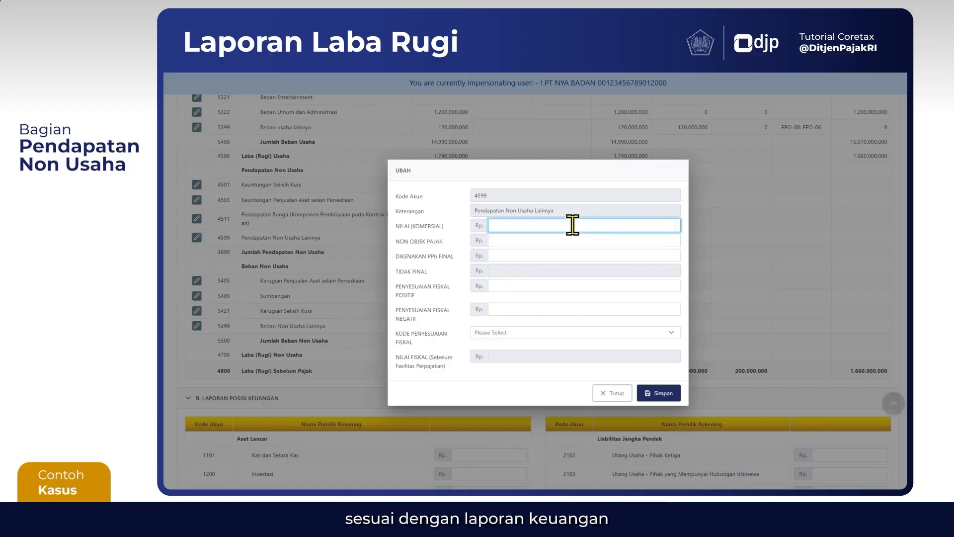
type("720000000")
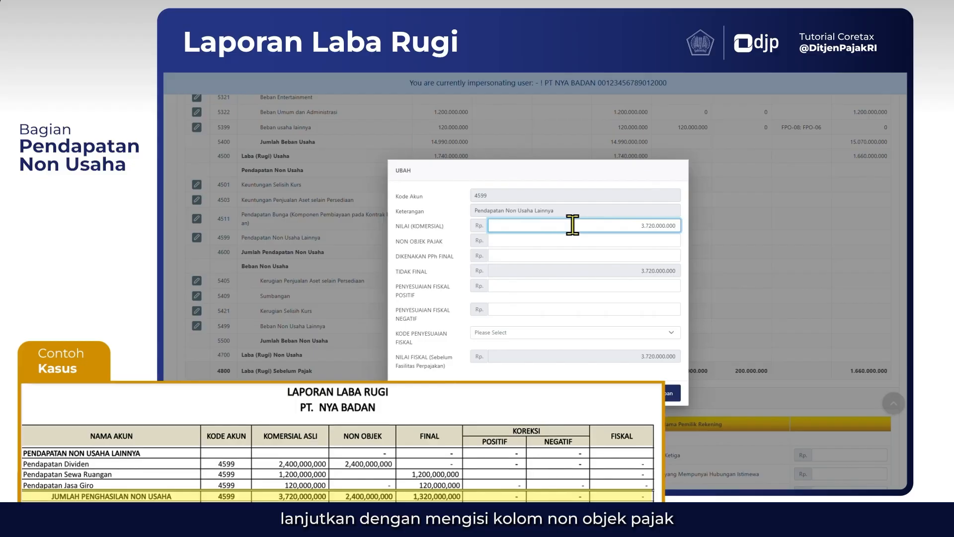
left_click(589, 237)
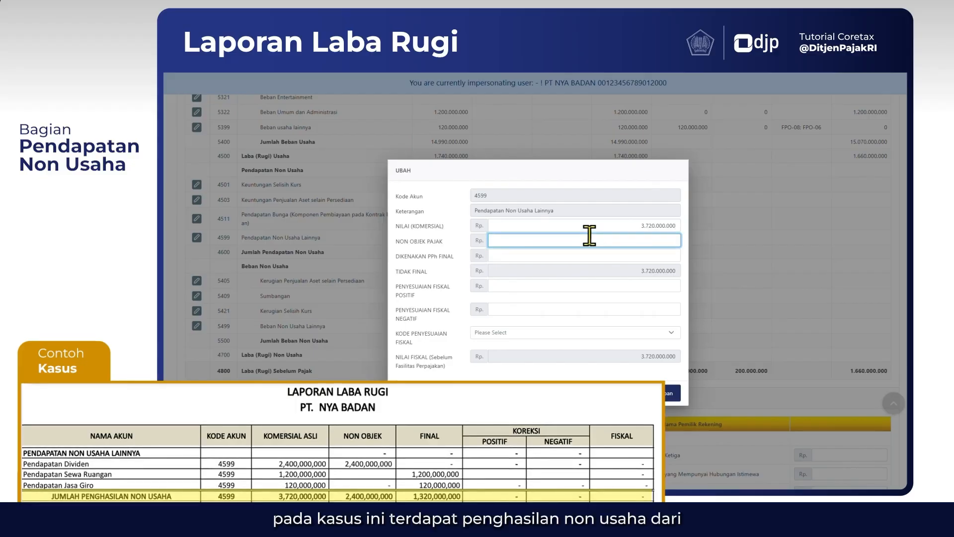
type("2.400.000.000")
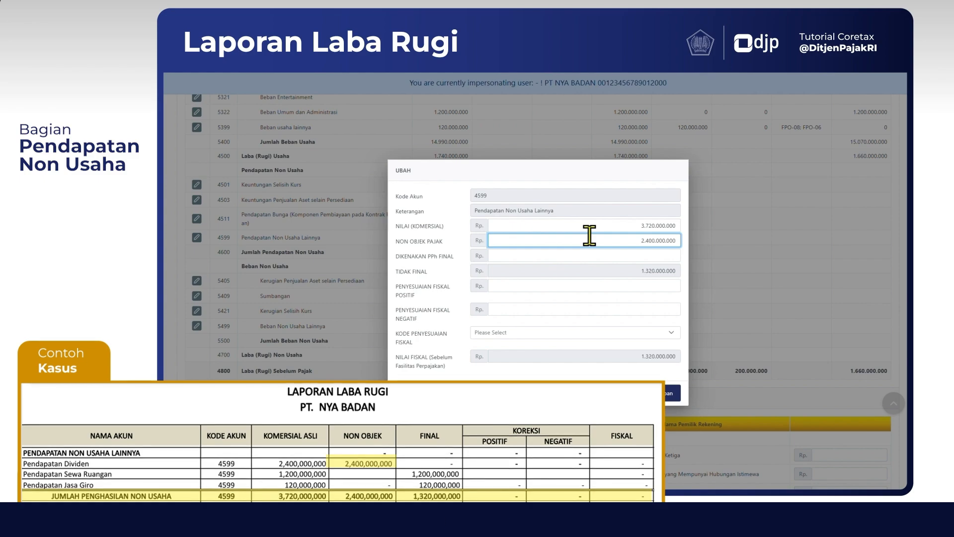
left_click(620, 255)
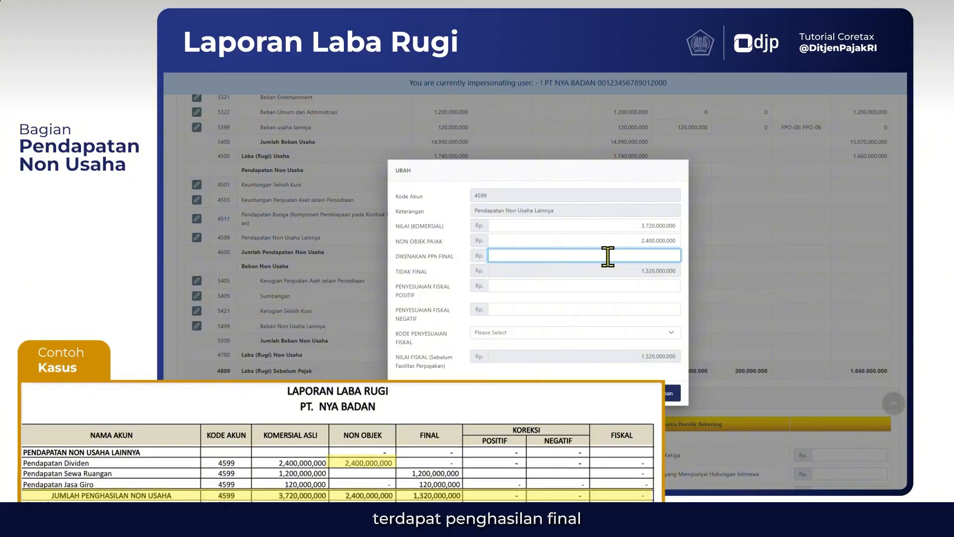
type("1.320.000")
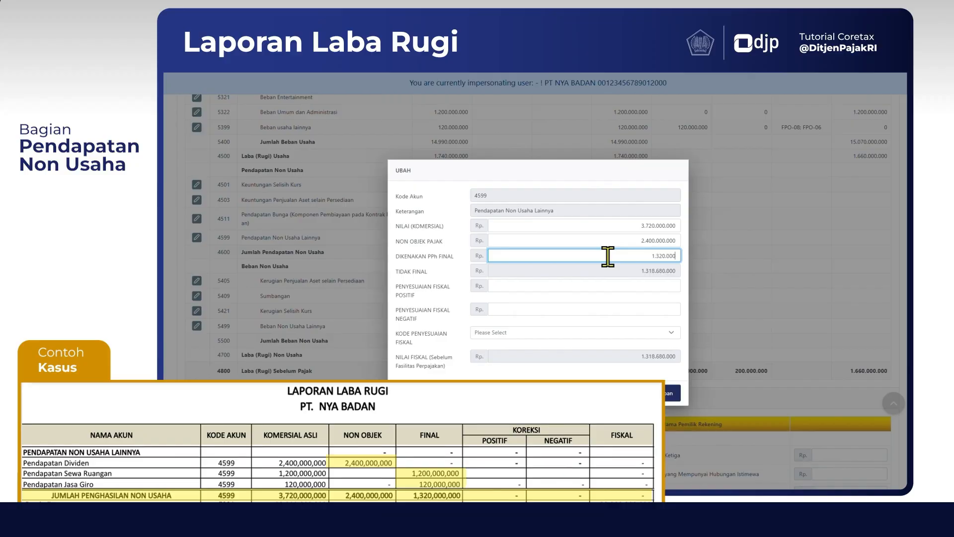
type(".000")
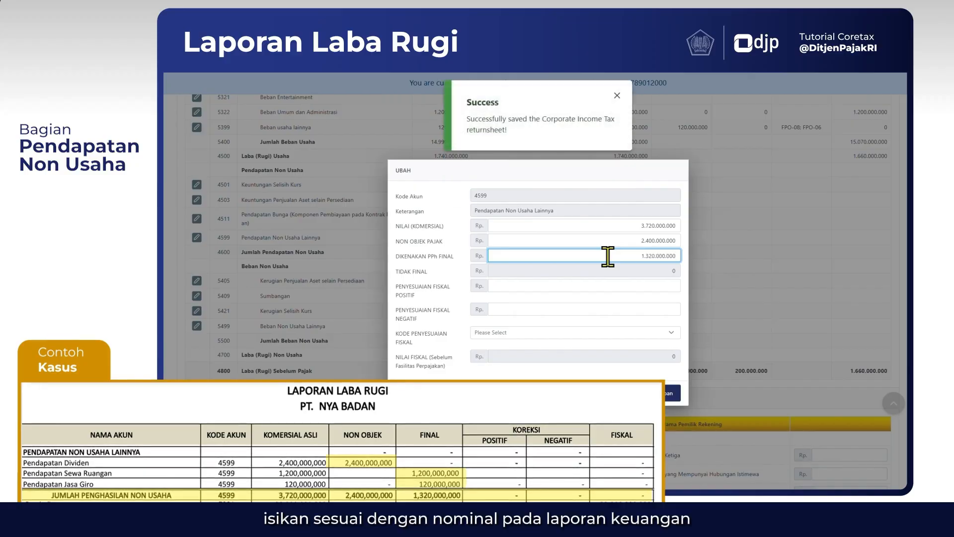
Set both the positive and negative fiscal adjustments of account 4599 Pendapatan Non Usaha Lainnya to 0
left_click(619, 281)
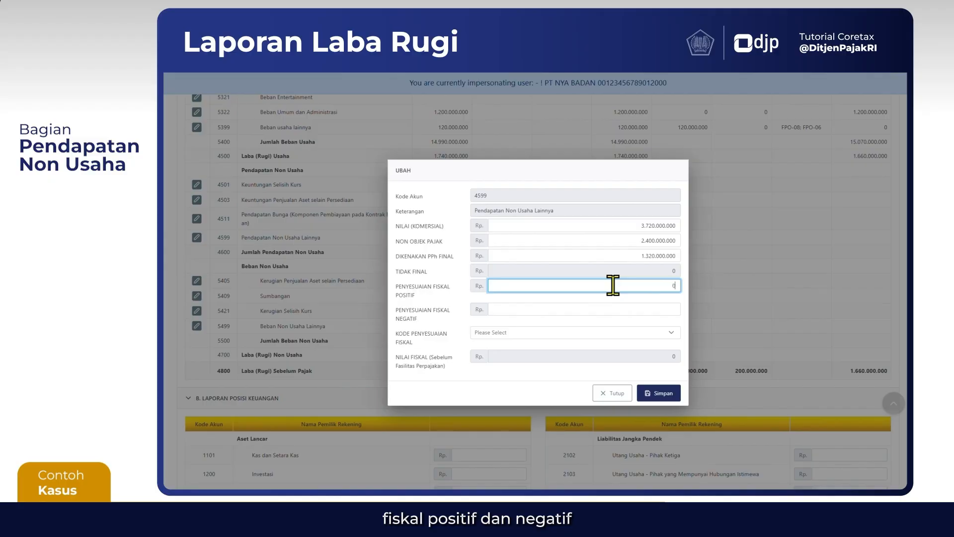
key("Tab")
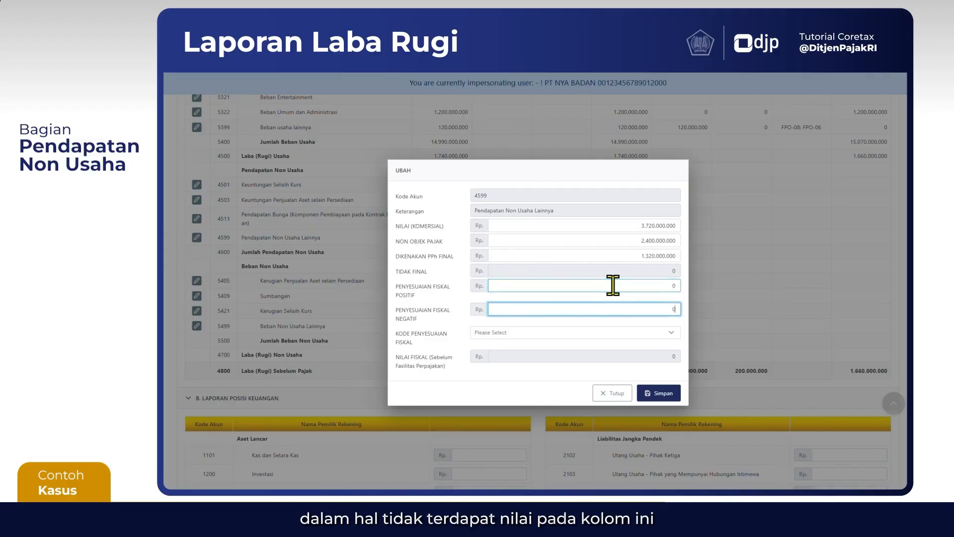
left_click(560, 377)
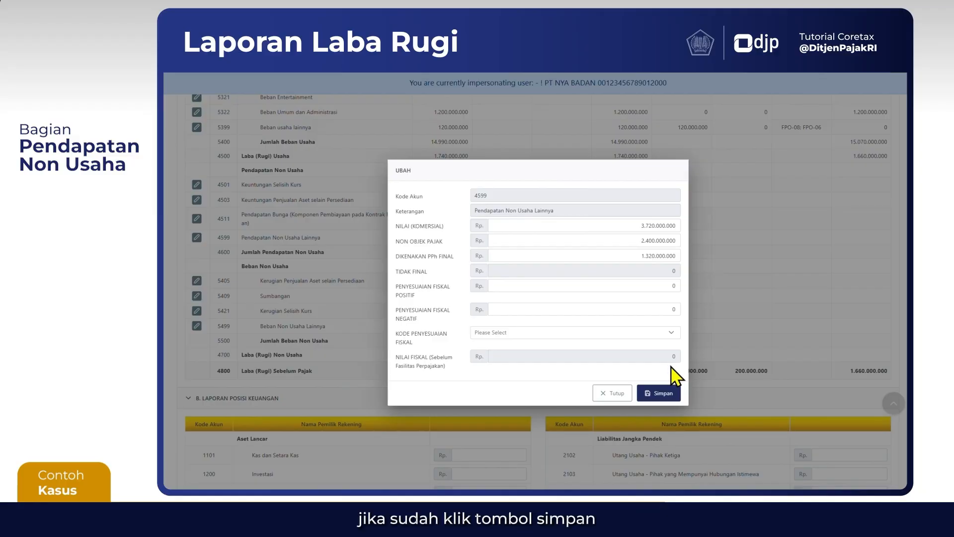
Save the entry for account 4599 Pendapatan Non Usaha Lainnya
left_click(663, 394)
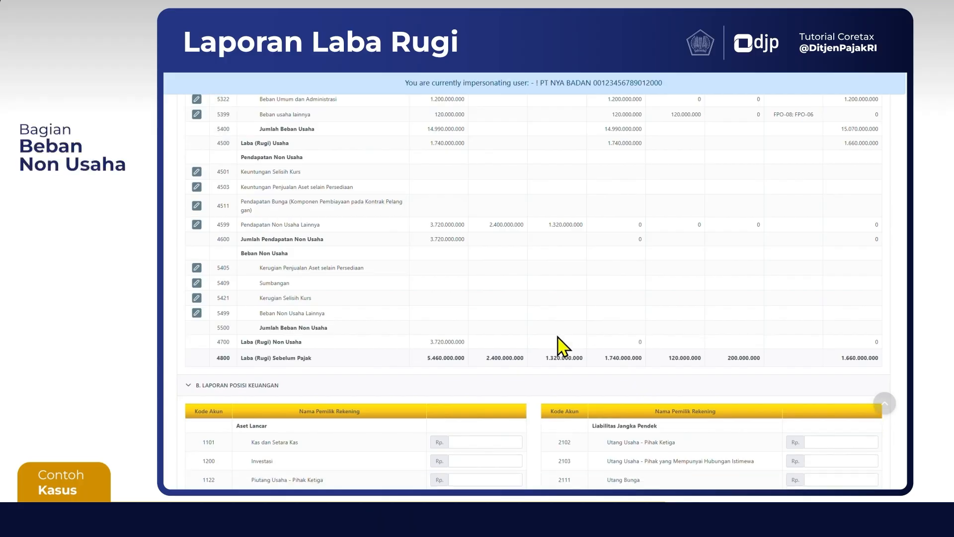
Enter for account 5499 Beban Non Usaha Lainnya a commercial value of 84.000.000 and 0 for both fiscal adjustments, and save it
scroll(558, 345, "down", 2)
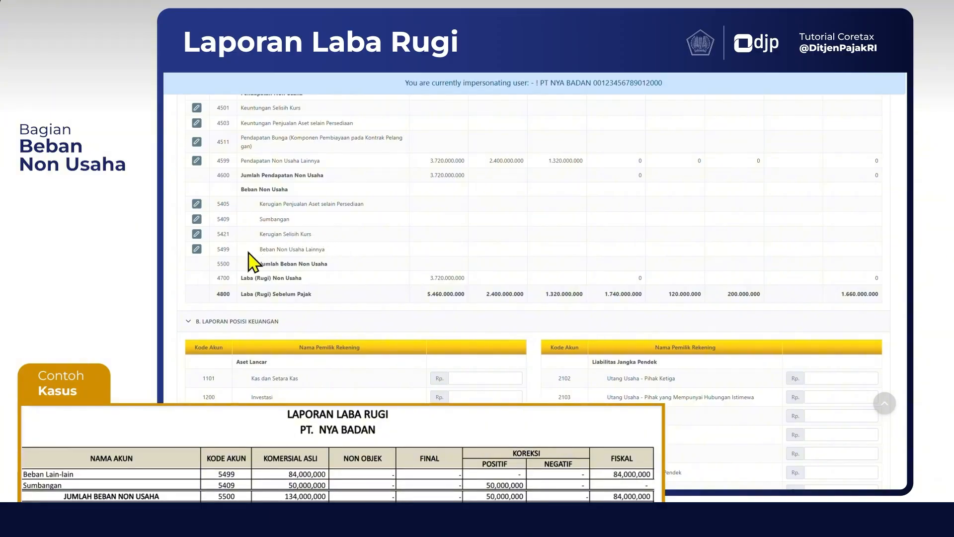
left_click(197, 249)
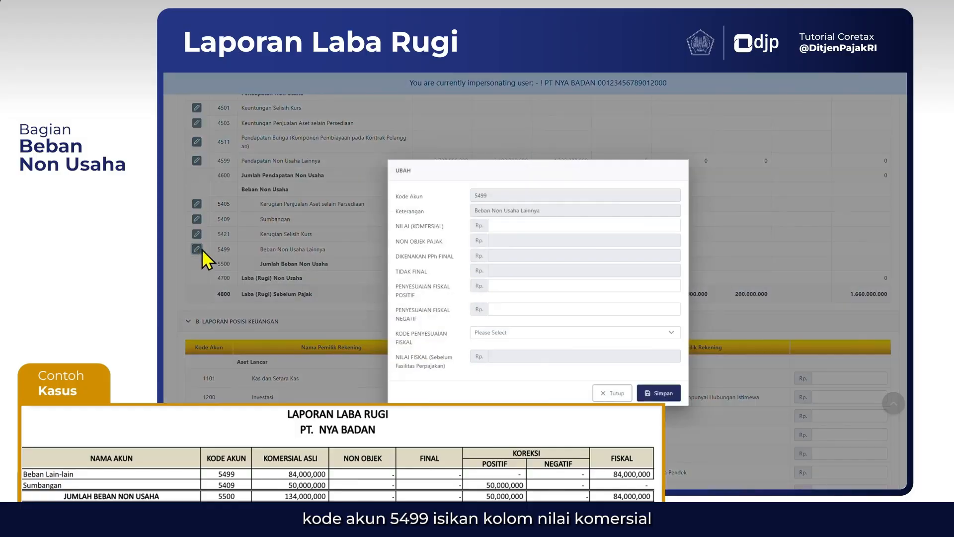
left_click(512, 228)
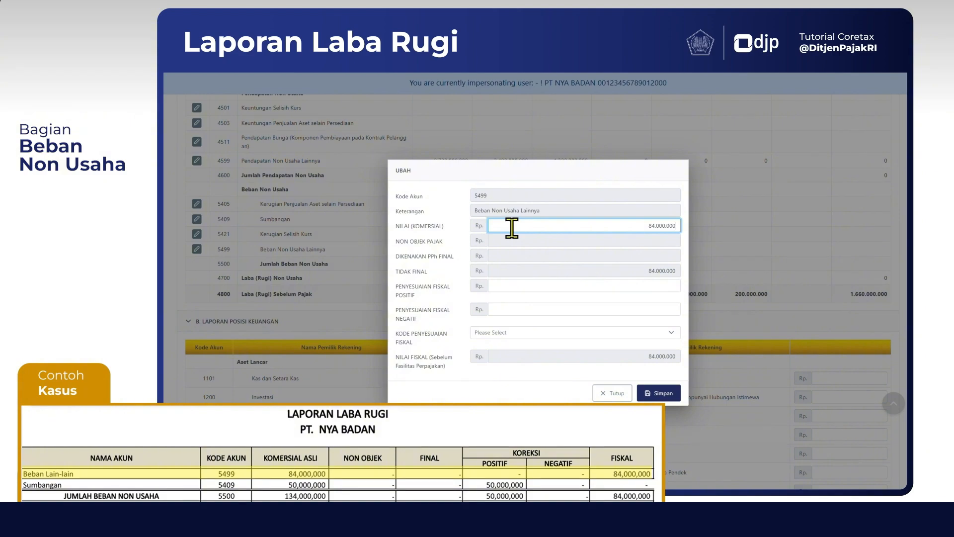
left_click(609, 248)
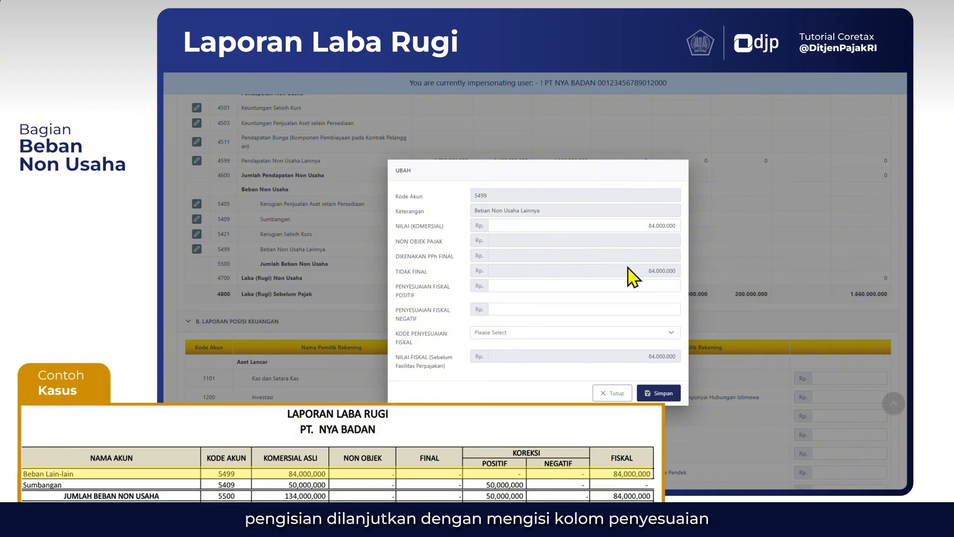
left_click(648, 285)
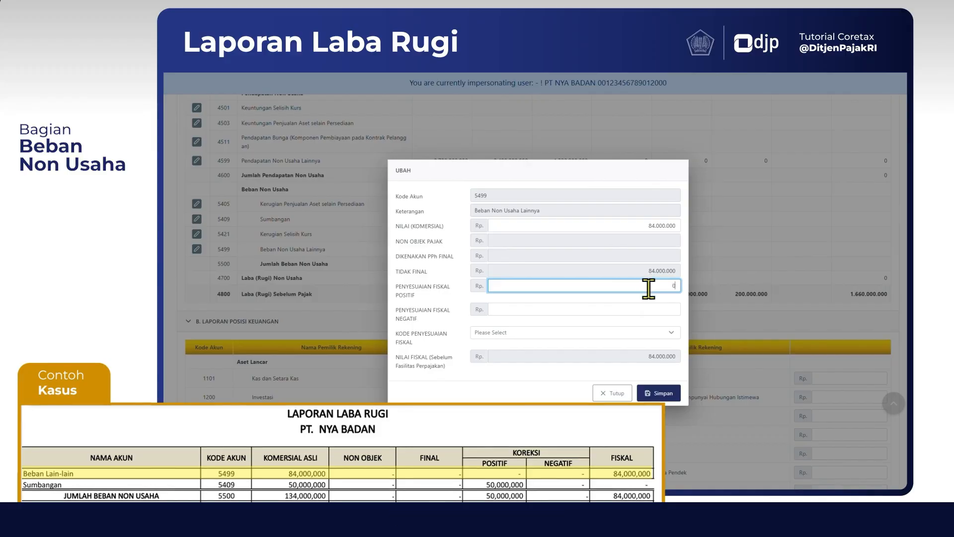
key("Tab")
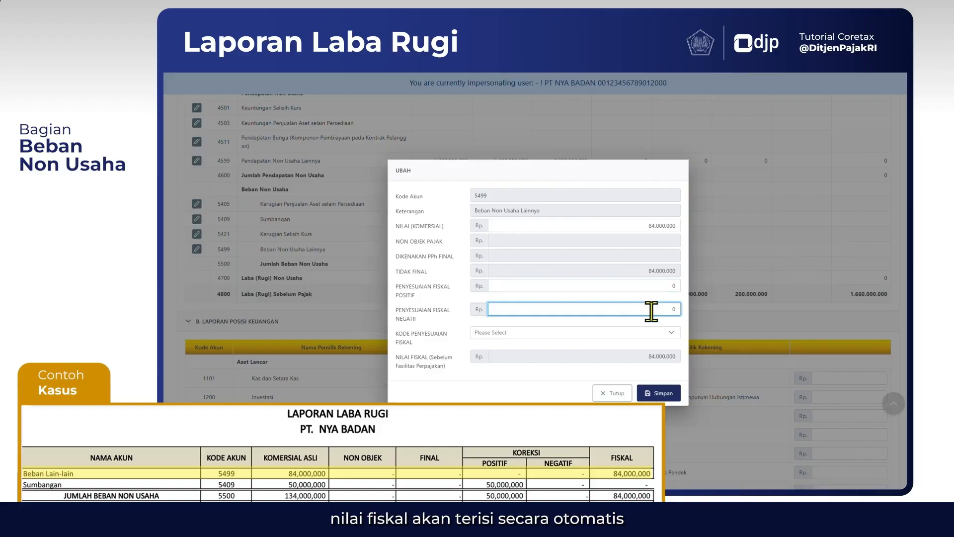
left_click(670, 370)
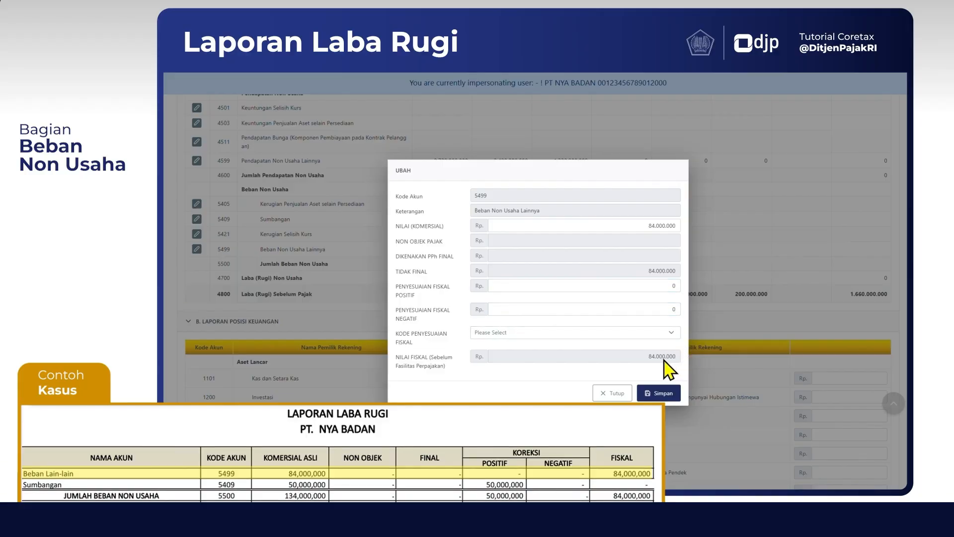
left_click(667, 399)
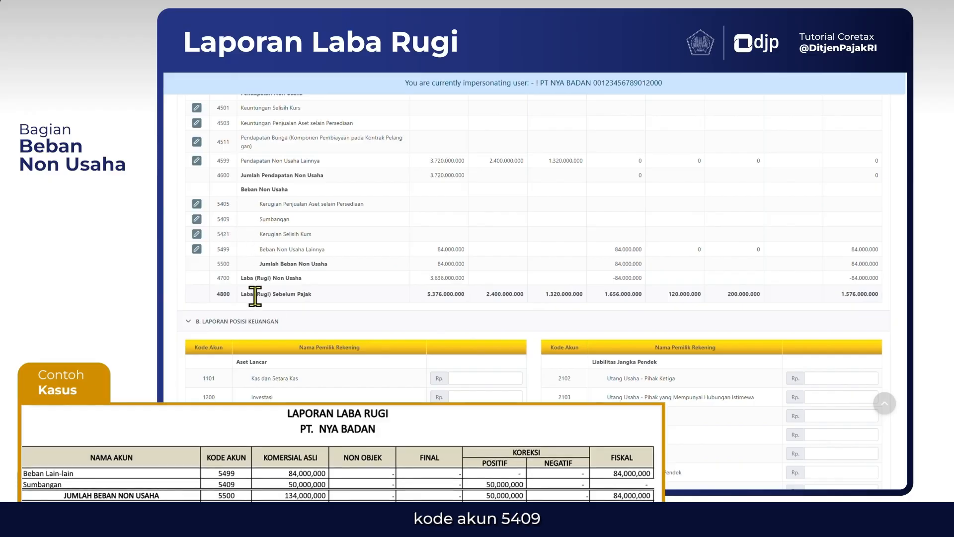
Enter for account 5409 Sumbangan a commercial value of 50.000.000, positive fiscal adjustment 50.000.000 and negative fiscal adjustment 0
left_click(197, 219)
left_click(550, 223)
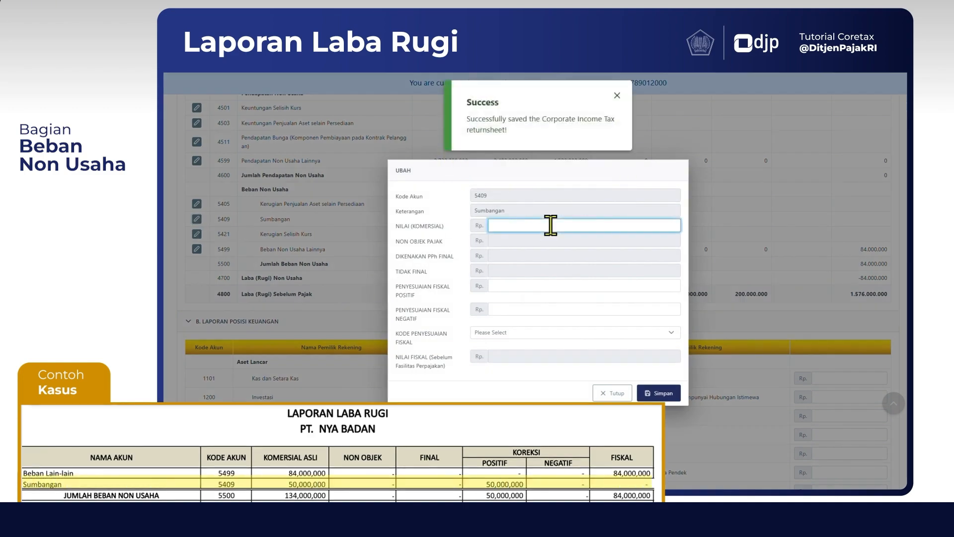
type("50.000.000")
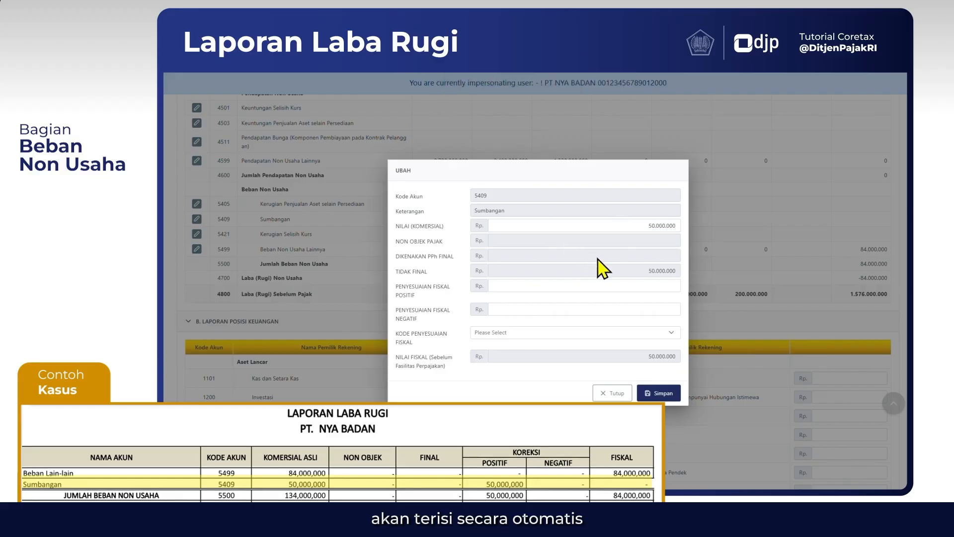
left_click(639, 283)
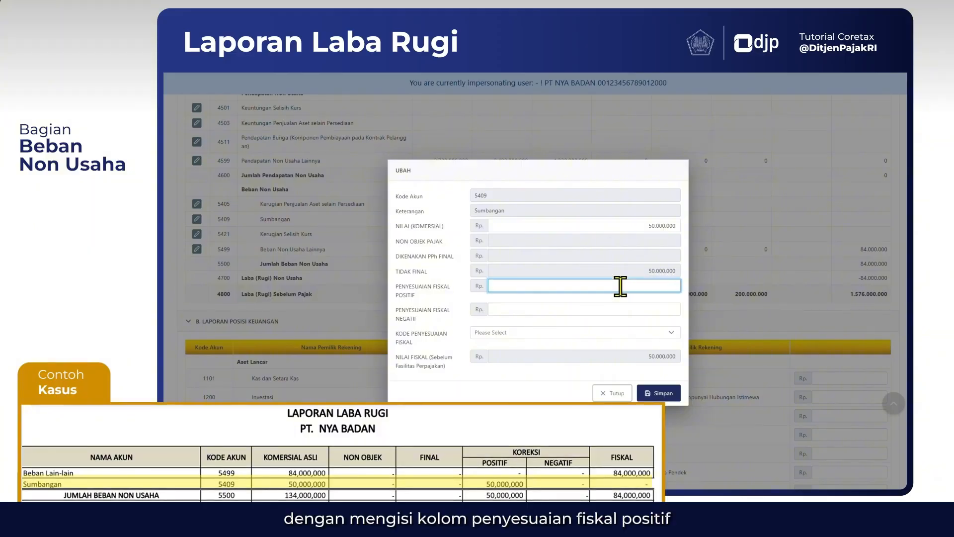
type("50.000")
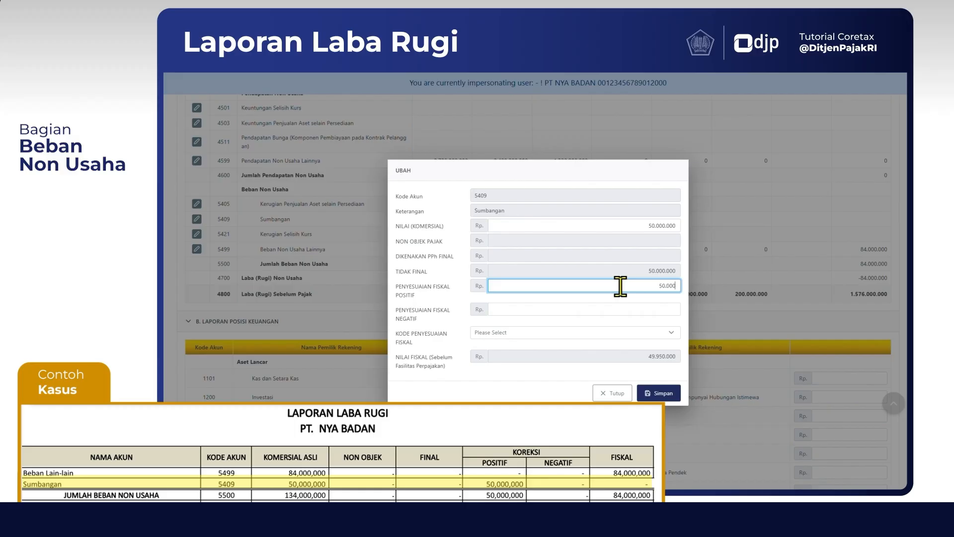
type(".000")
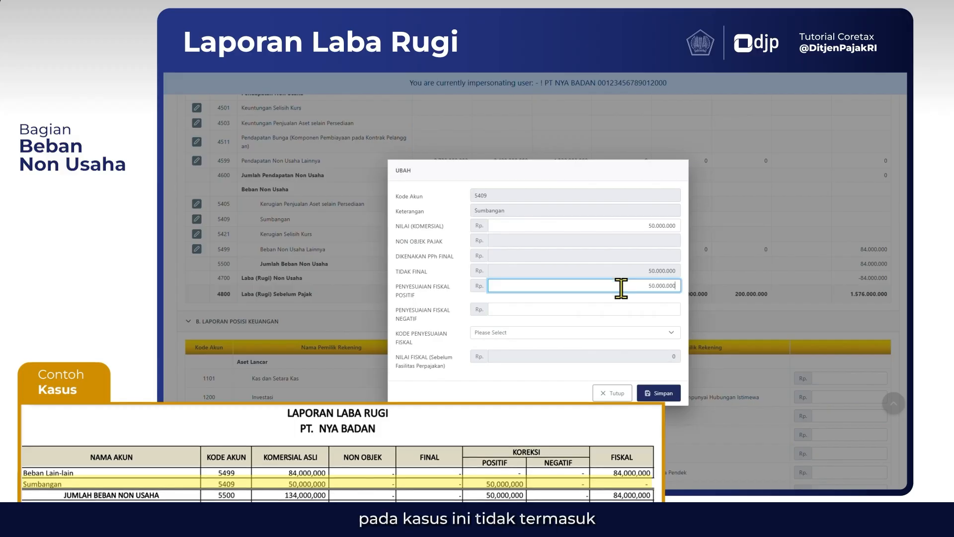
left_click(674, 308)
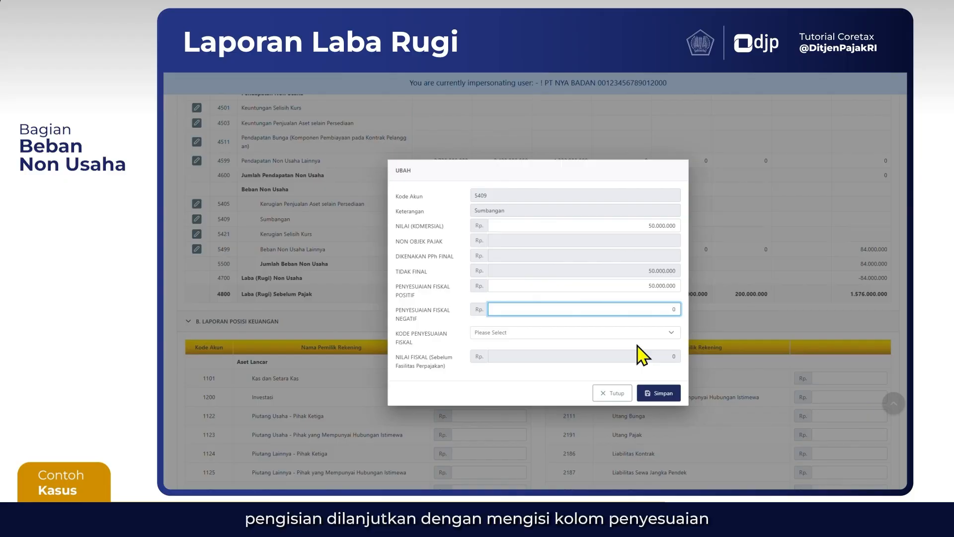
Assign fiscal adjustment code FPO-05 Harta yang dihibahkan, bantuan atau sumbangan to account 5409 and save it
left_click(669, 342)
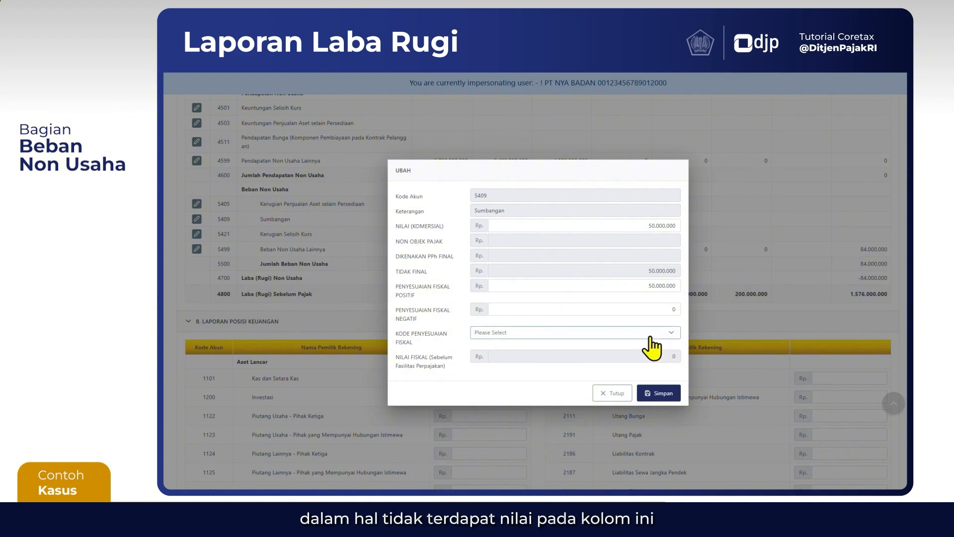
left_click(651, 343)
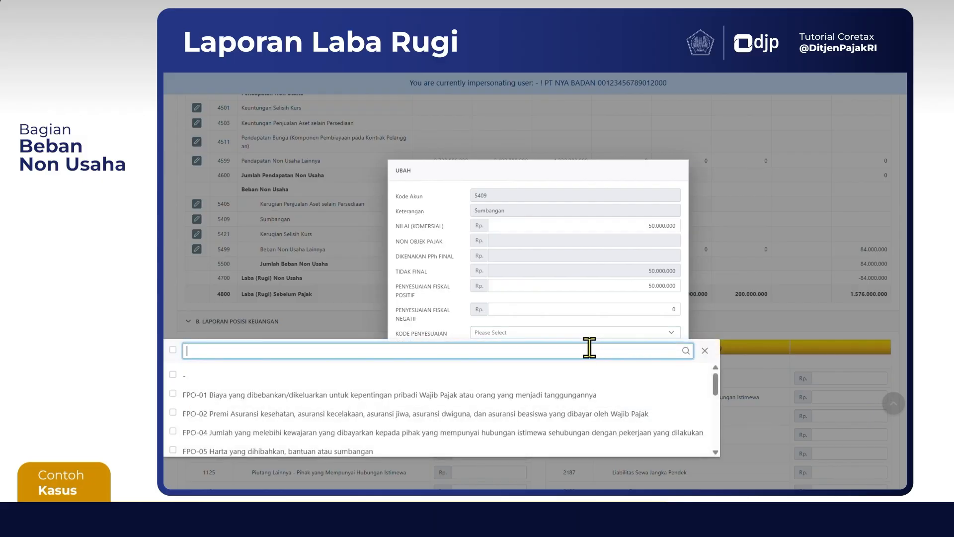
type("FPO-05")
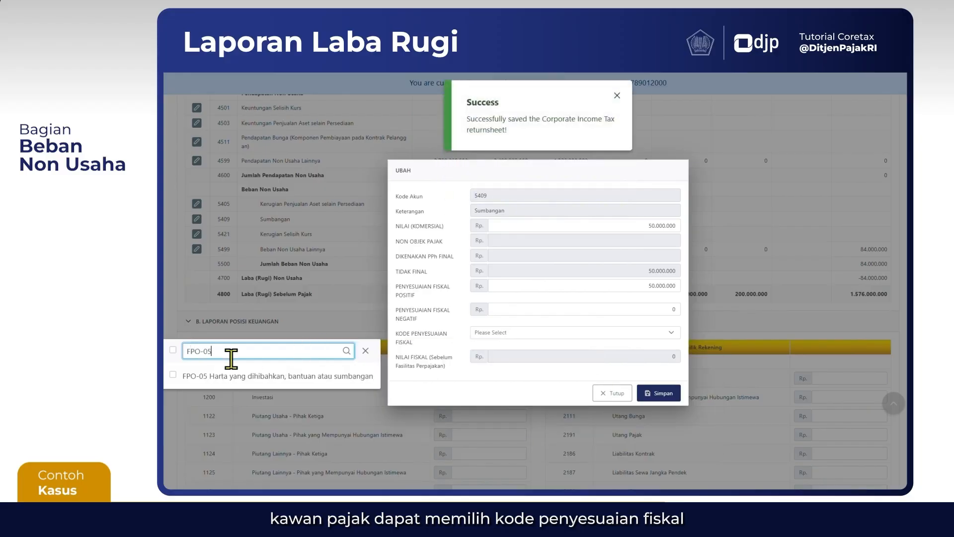
left_click(178, 376)
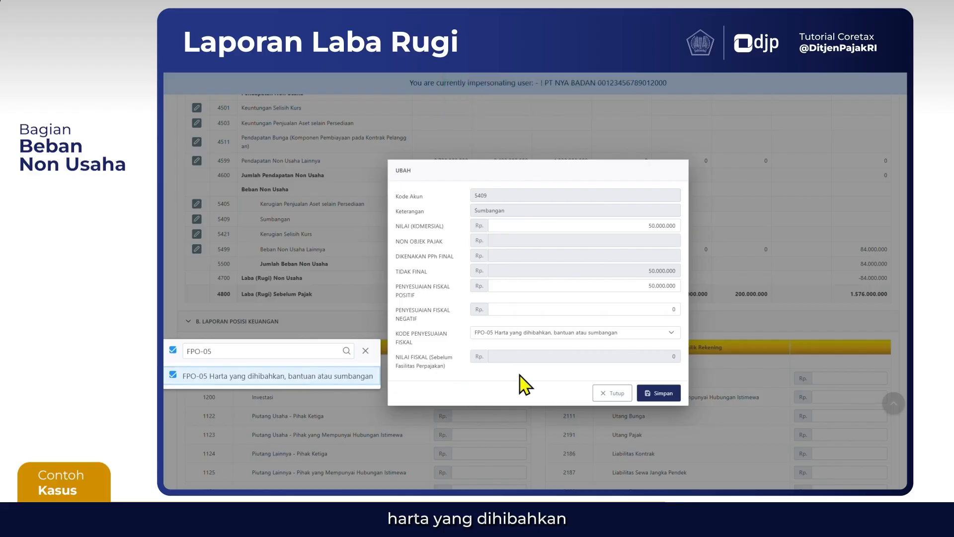
left_click(522, 390)
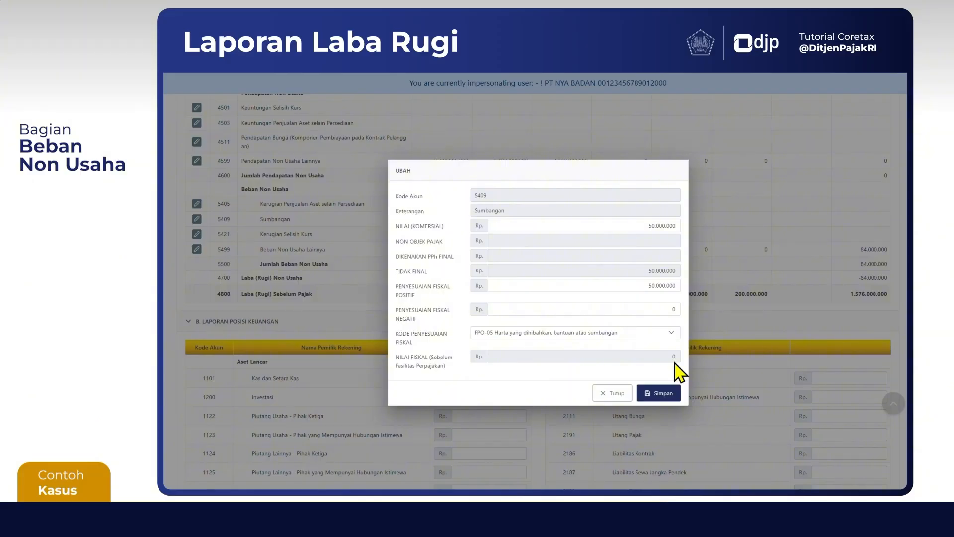
left_click(656, 397)
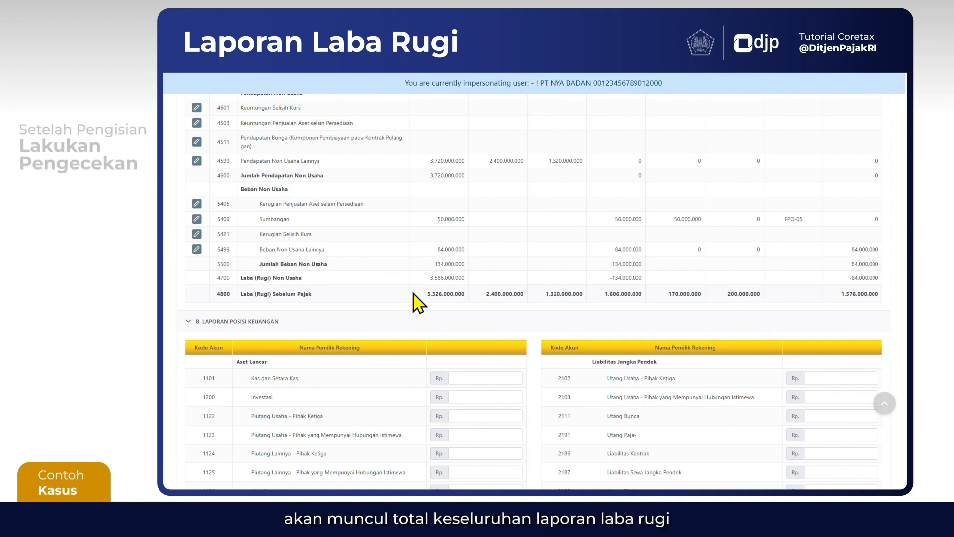
Check the Laba (Rugi) Sebelum Pajak row and look through the asset, liability and equity accounts of Laporan Posisi Keuangan
scroll(419, 301, "down", 1)
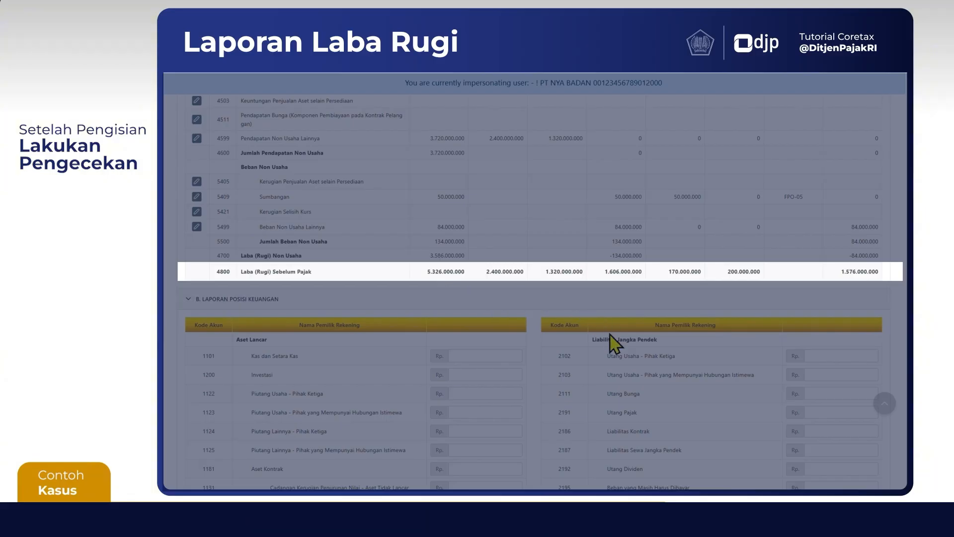
scroll(534, 373, "down", 3)
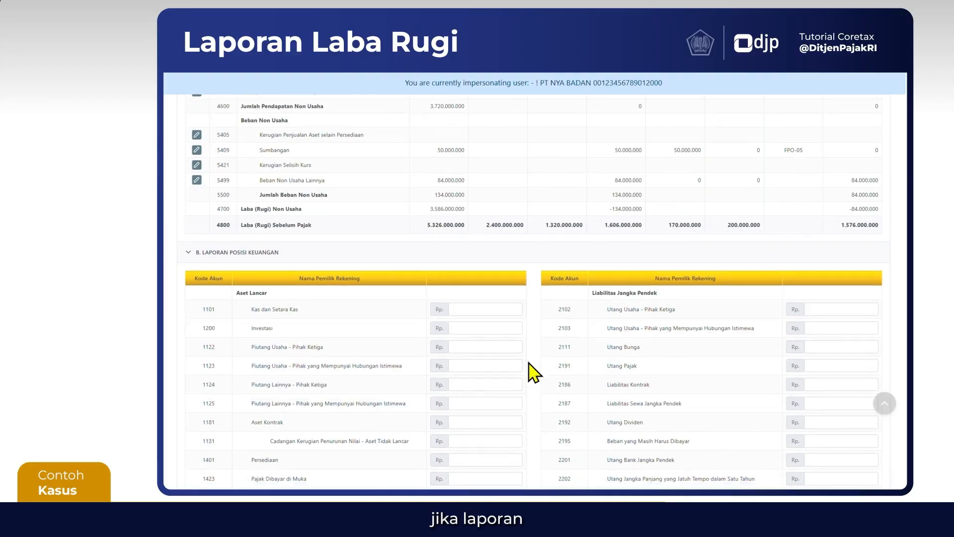
scroll(534, 373, "down", 1)
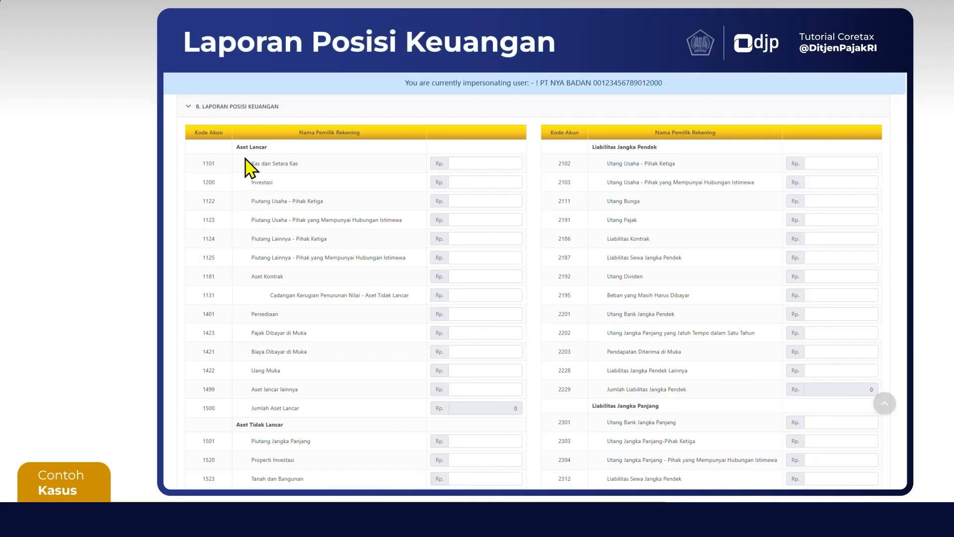
scroll(247, 167, "down", 1)
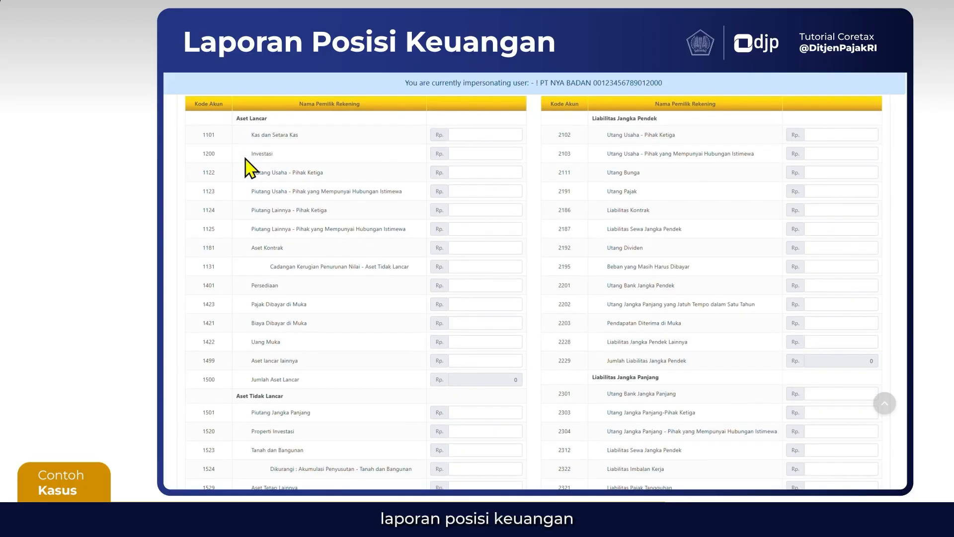
scroll(245, 158, "up", 1)
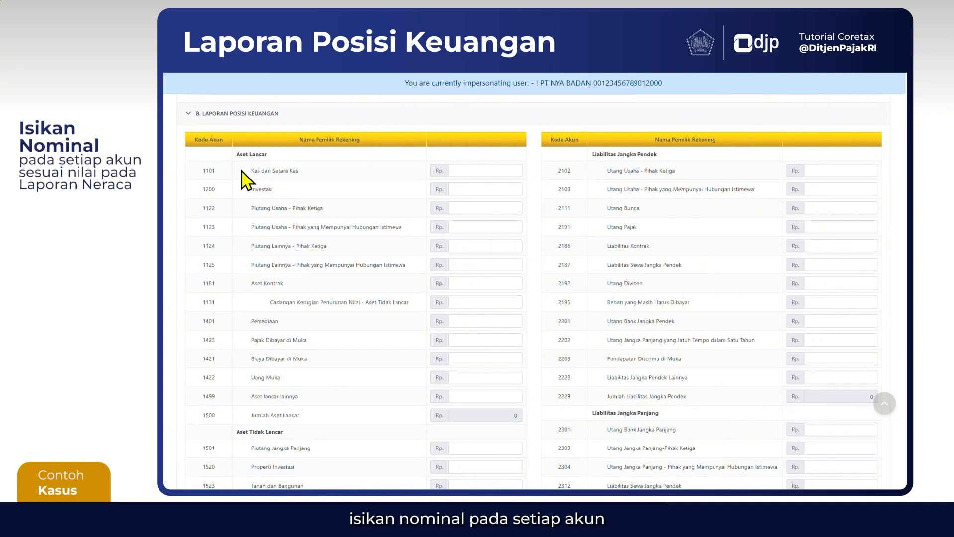
scroll(246, 180, "down", 3)
scroll(245, 180, "down", 5)
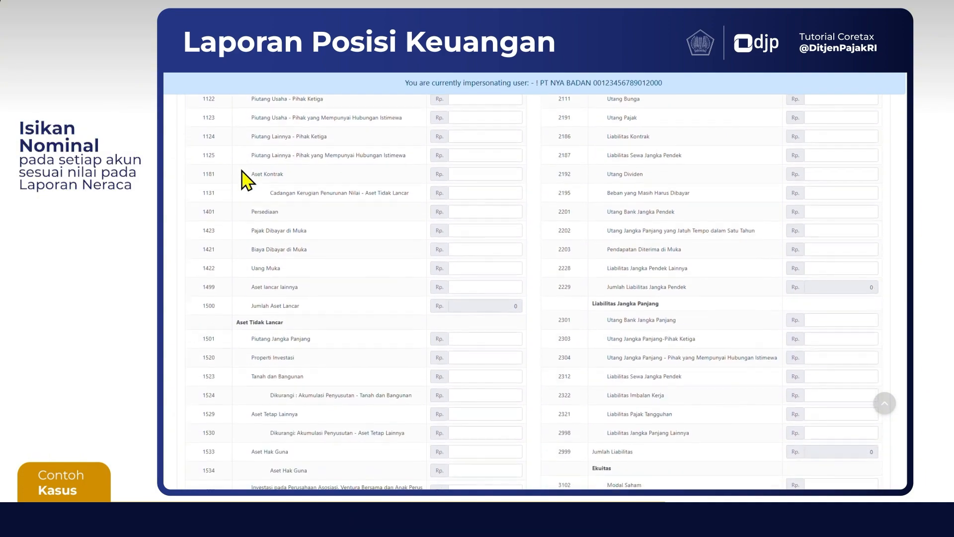
scroll(245, 180, "up", 5)
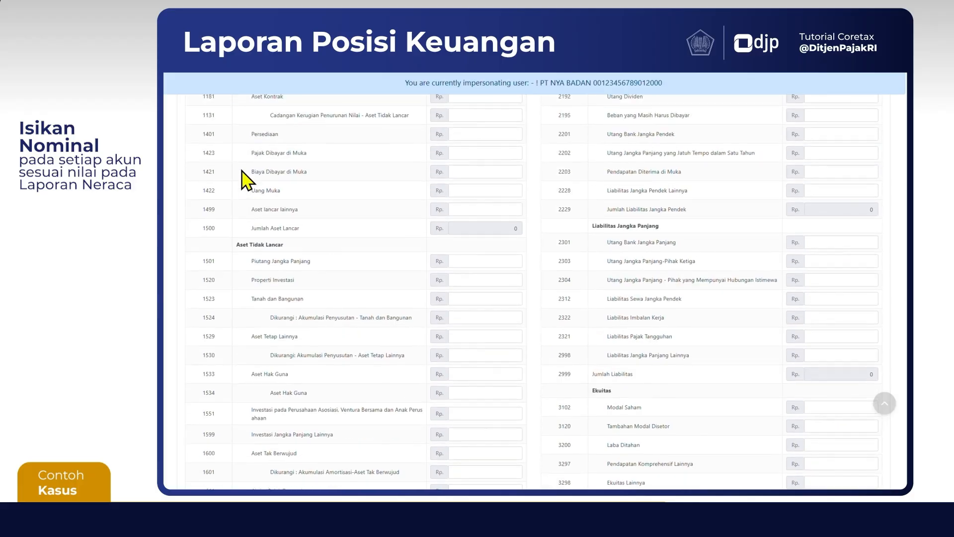
scroll(245, 180, "down", 8)
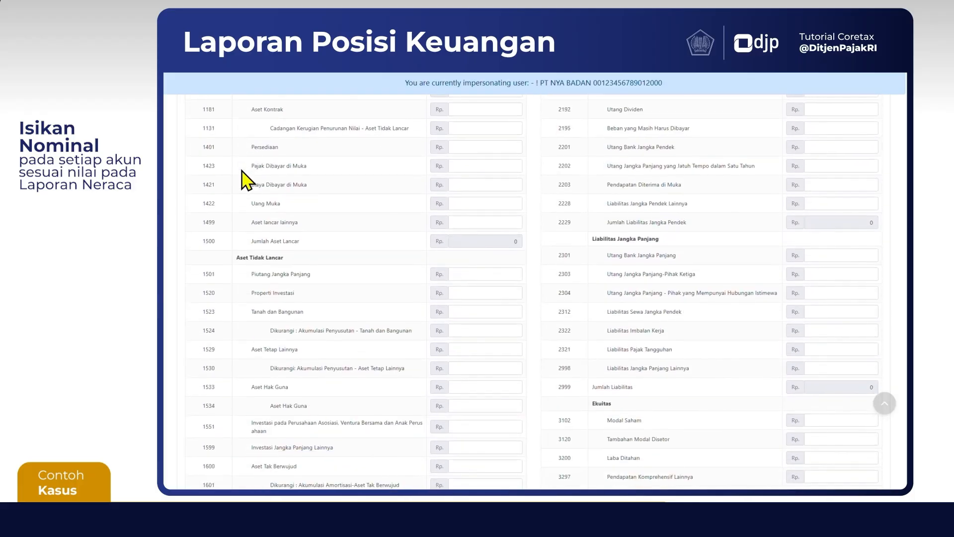
scroll(244, 174, "down", 2)
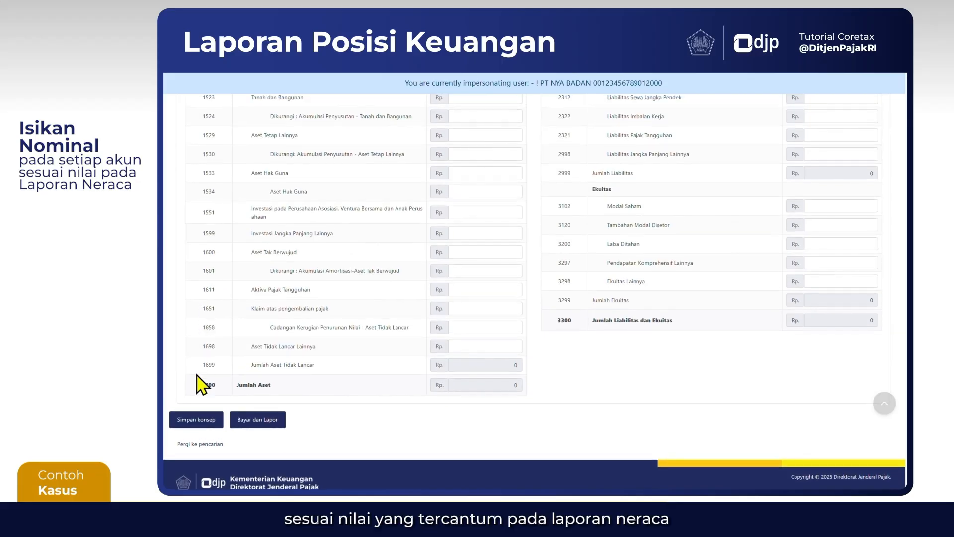
Save the tax return as a draft
left_click(196, 422)
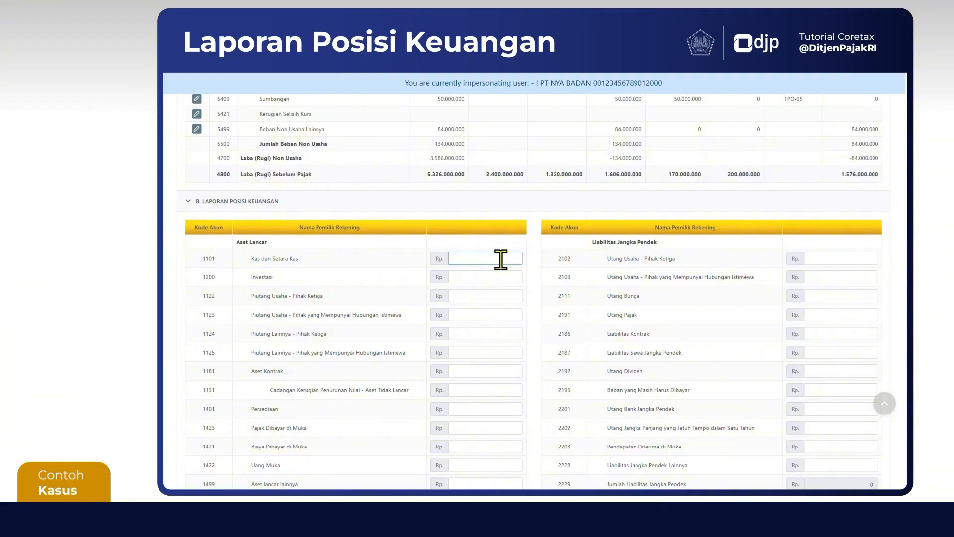
Review which asset and liability accounts Laporan Posisi Keuangan offers for recording the balance sheet amounts
scroll(501, 259, "down", 3)
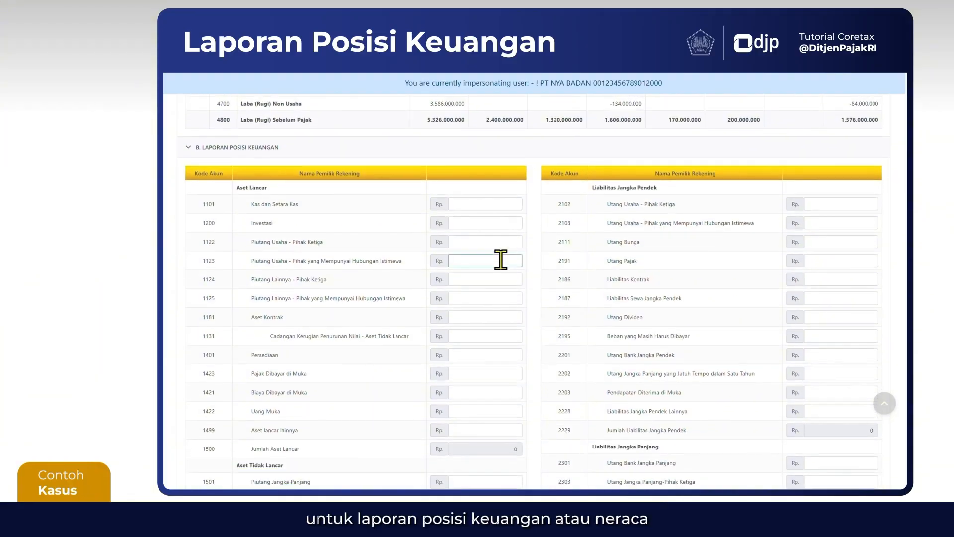
scroll(499, 259, "up", 2)
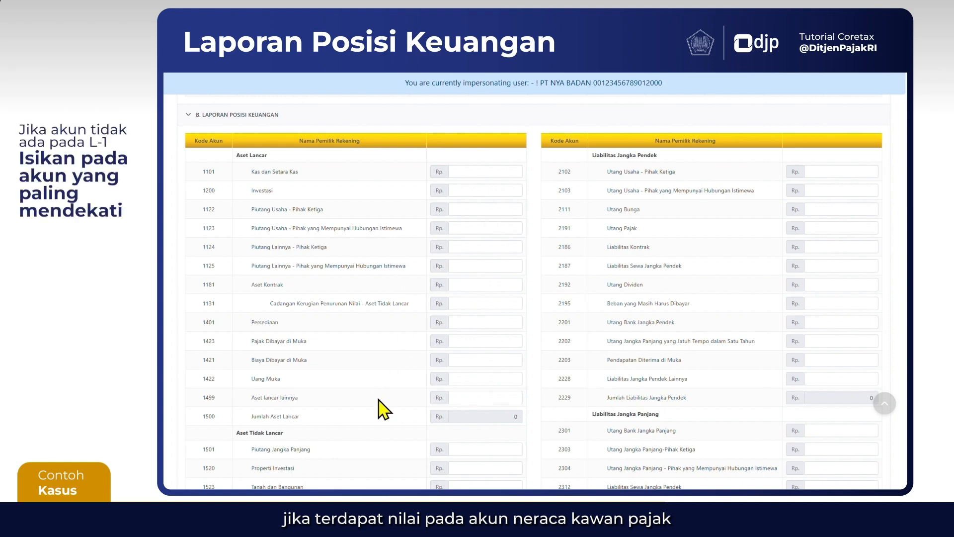
scroll(380, 422, "down", 1)
scroll(379, 427, "down", 3)
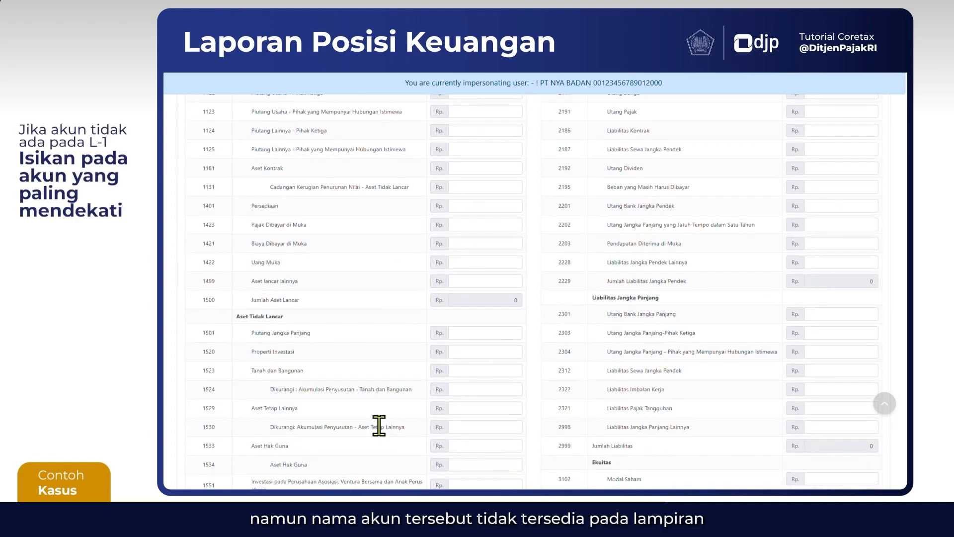
scroll(380, 436, "up", 2)
scroll(379, 427, "up", 2)
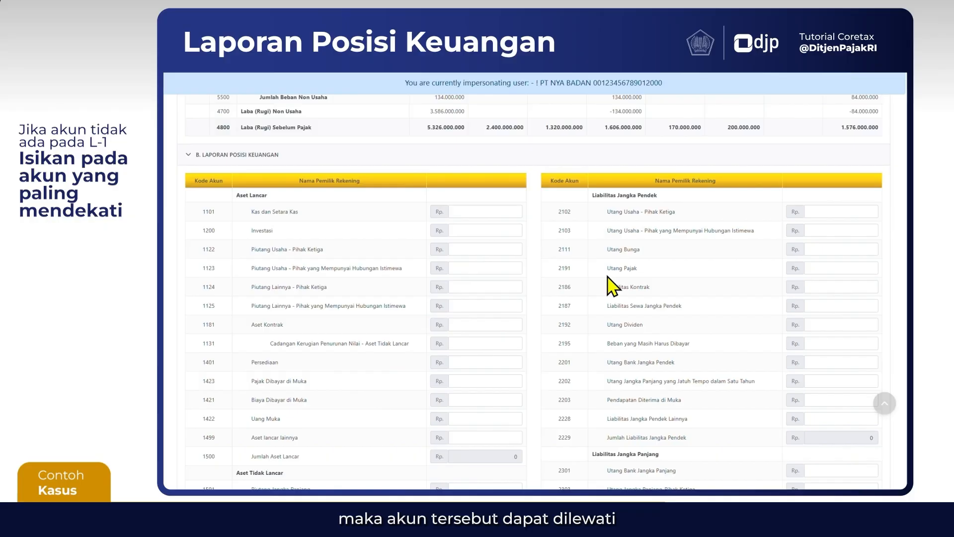
Enter 1.580.000.000 for account 1101 Kas dan Setara Kas under Aset Lancar
left_click(454, 211)
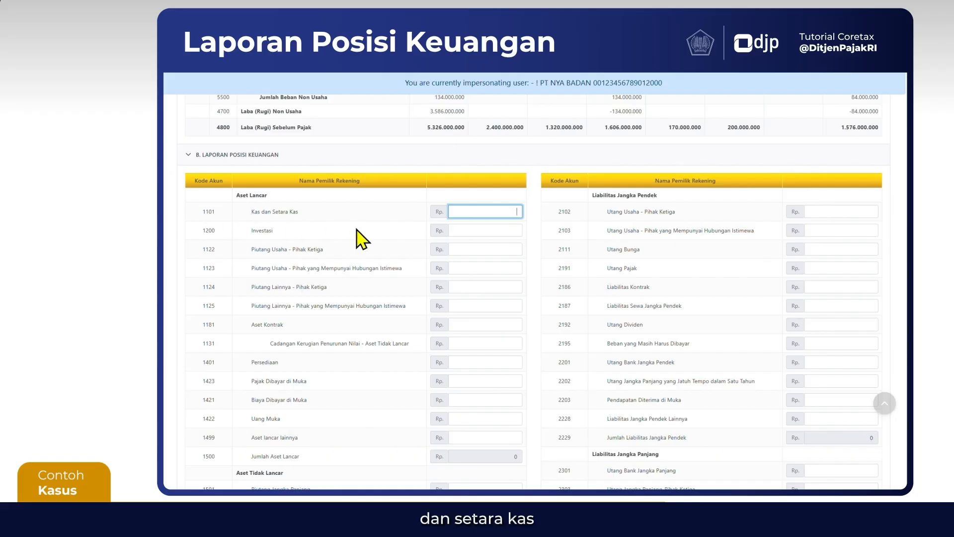
type("1")
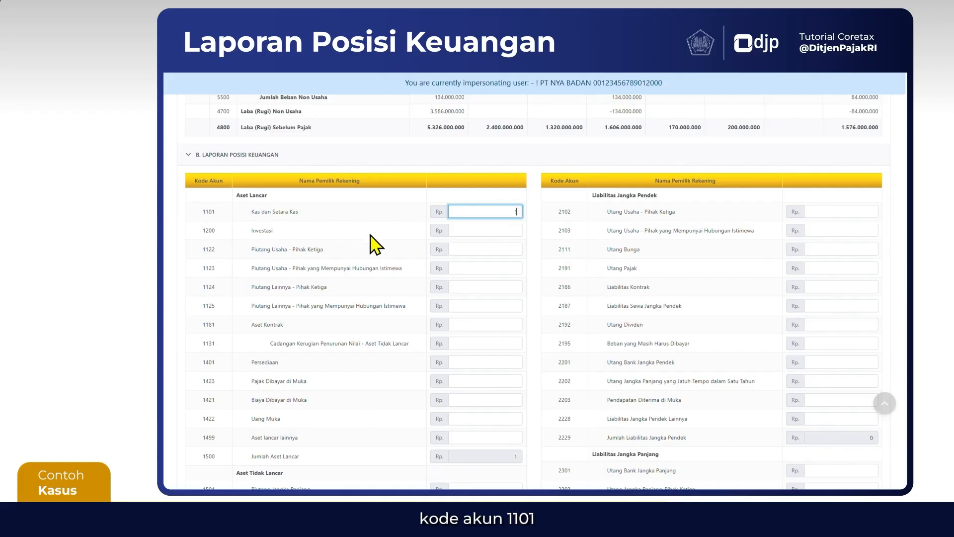
type(".580.000.000")
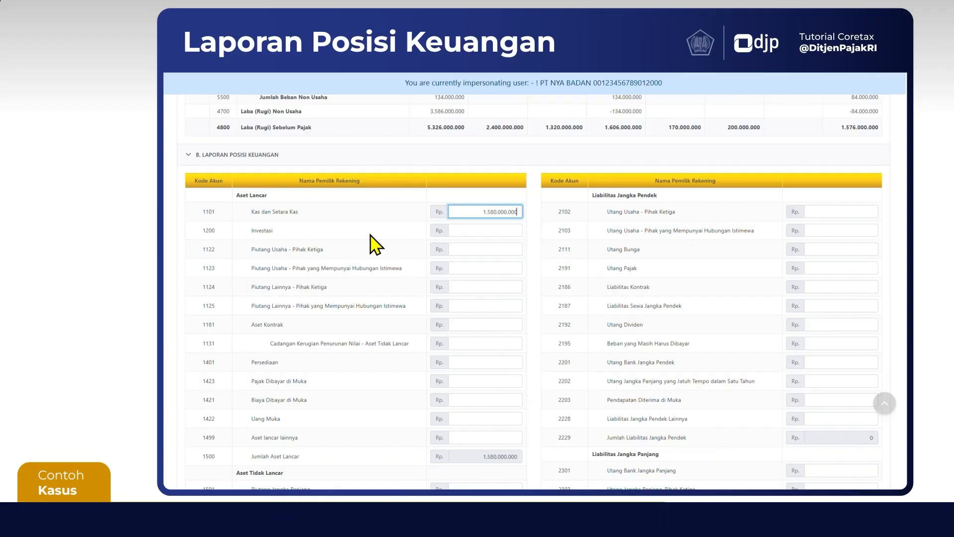
Record trade receivables: 8.700.000.000 for 1122 Piutang Usaha - Pihak Ketiga and 3.980.000.000 for 1123 Pihak yang Mempunyai Hubungan Istimewa
scroll(374, 244, "down", 2)
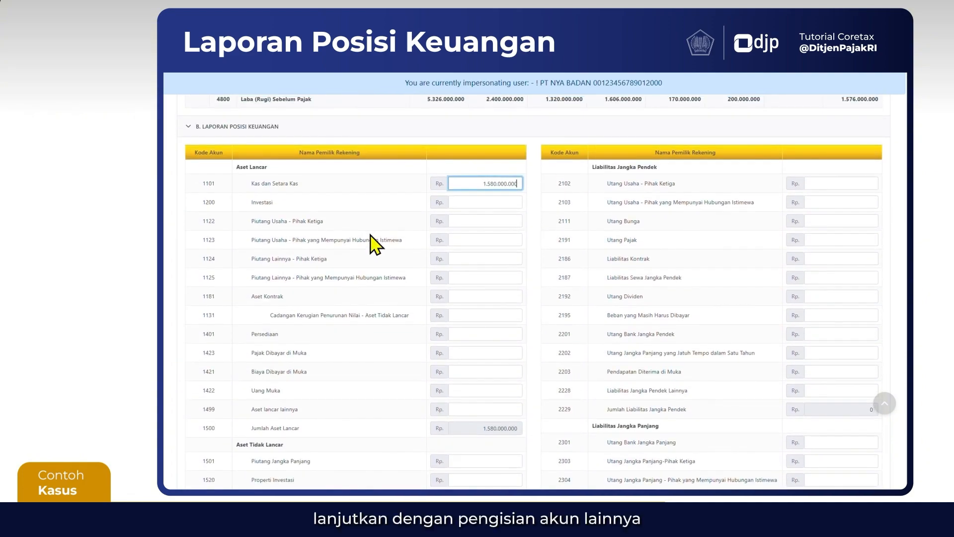
key("Tab")
key("Tab")
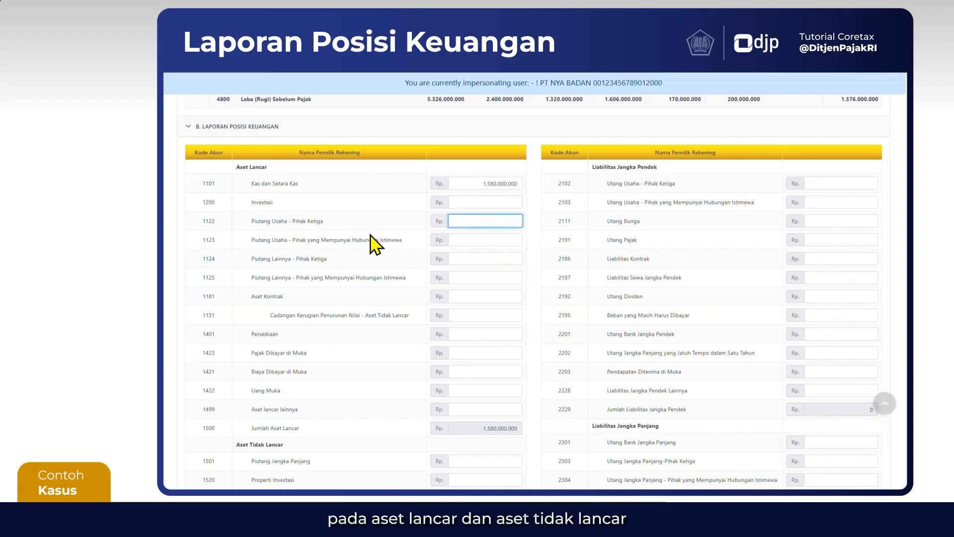
type("8.700.000.000")
key("Tab")
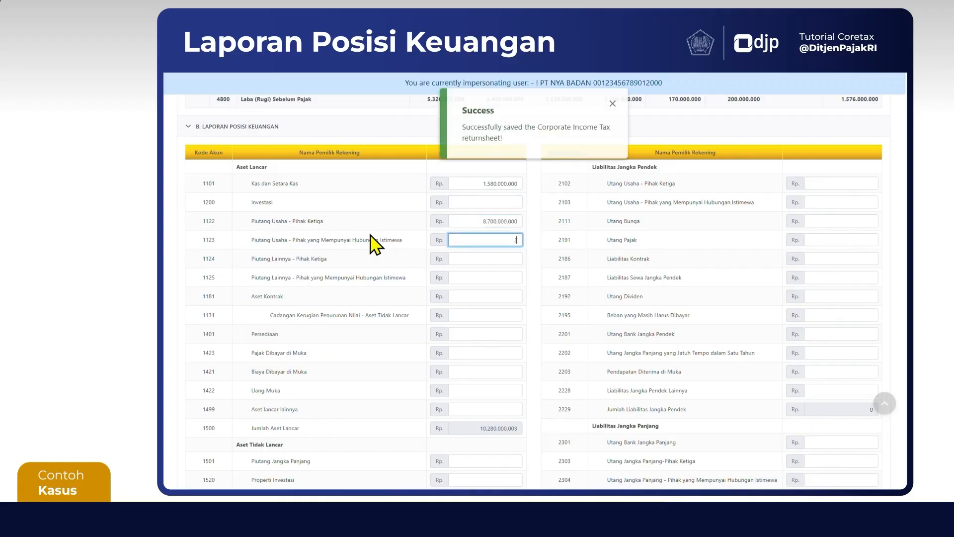
type("3980000000")
Record other receivables: 18.180.000.000 for 1124 Piutang Lainnya - Pihak Ketiga and 2.430.000.000 for 1125 Pihak yang Mempunyai Hubungan Istimewa
key("Tab")
type("18.180.000.00")
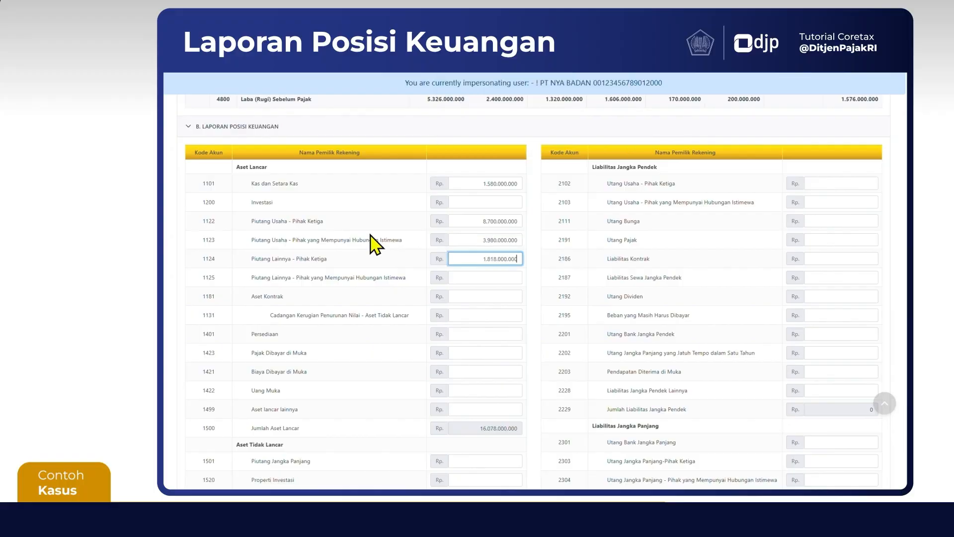
type("0")
key("Tab")
type("2.430.000.000")
Enter 7.400.000.000 for account 1401 Persediaan under Aset Lancar
key("Tab")
key("Tab")
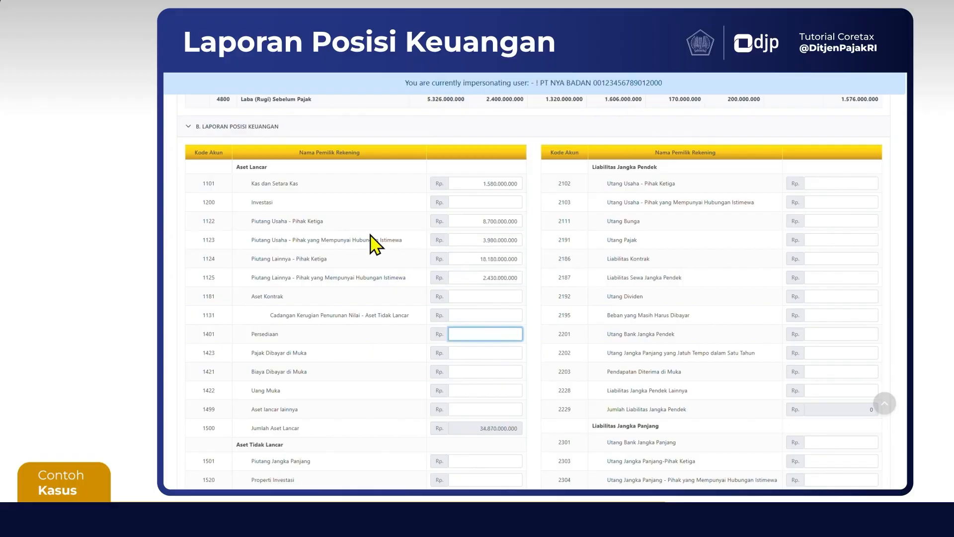
type("7.400.000.000")
key("Tab")
Enter 1.620.000.000 for 1423 Pajak Dibayar di Muka and 9.160.000.000 for 1422 Uang Muka
type("1.620.000")
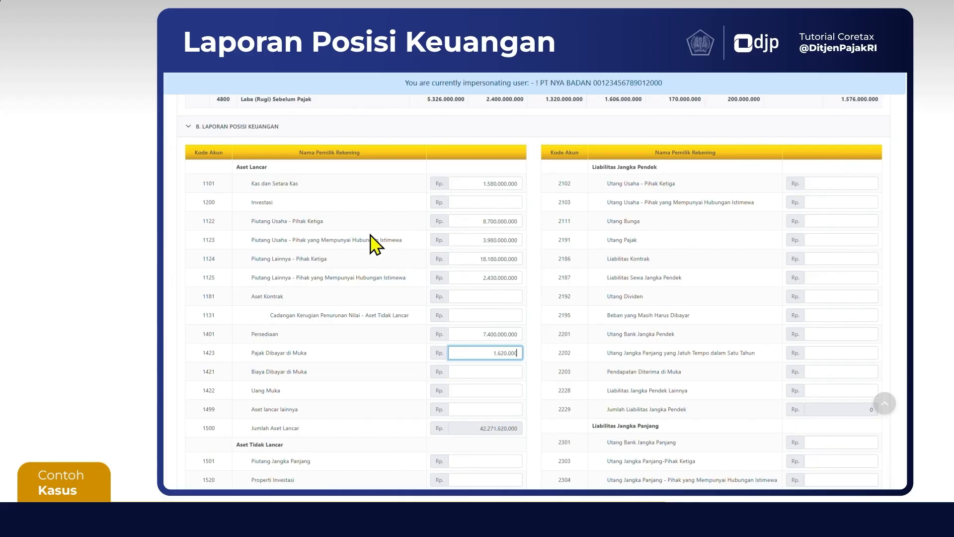
type(".000")
key("Tab")
key("Tab")
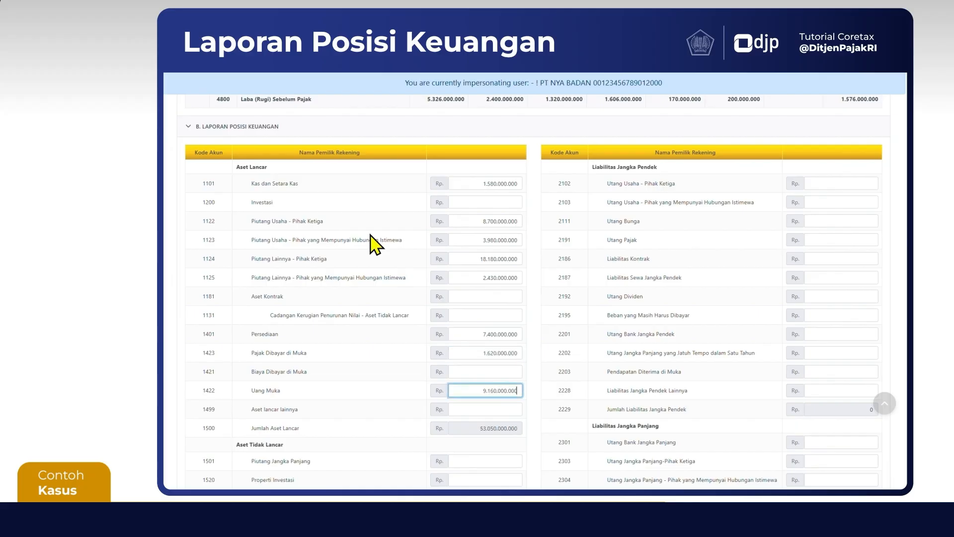
Under Aset Tidak Lancar, enter 10.000.000.000 for 1523 Tanah dan Bangunan and 1.000.000.000 for its accumulated depreciation, account 1524
scroll(373, 243, "down", 4)
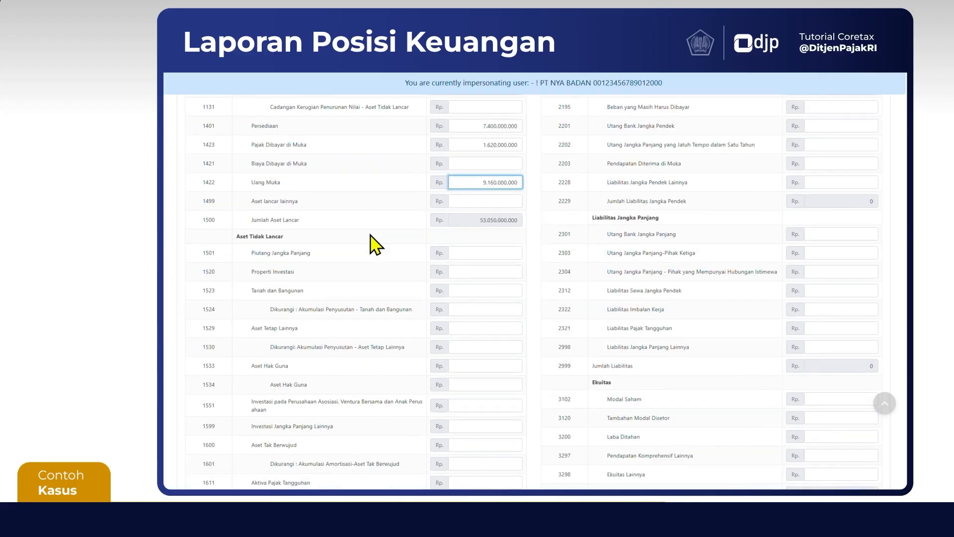
left_click(495, 291)
type("1000")
key("Tab")
type("1000000")
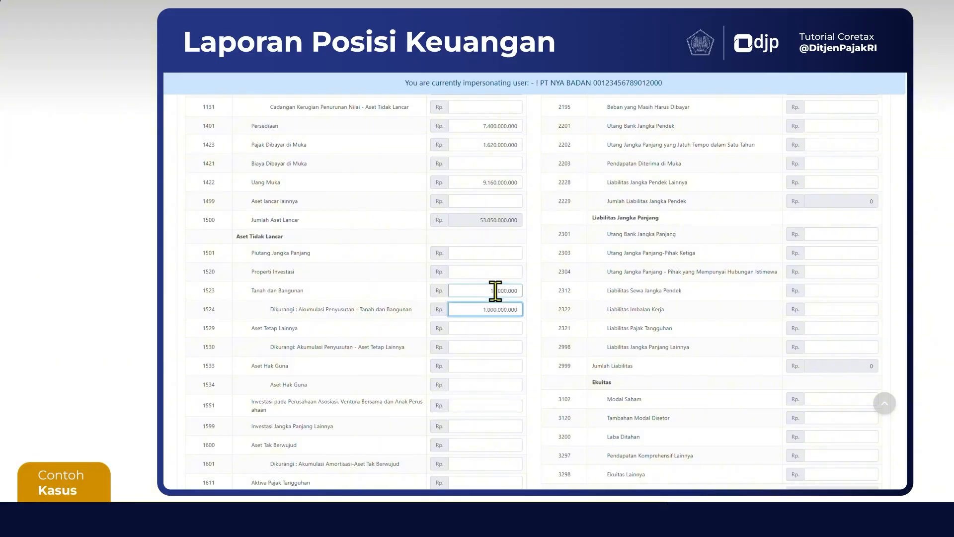
left_click(502, 293)
Enter 9.800.000.000 for 1529 Aset Tetap Lainnya and 5.200.000.000 for its accumulated depreciation, account 1530
key("Tab")
key("Tab")
type("9.800.000.000")
key("Tab")
type("5.200.000.00")
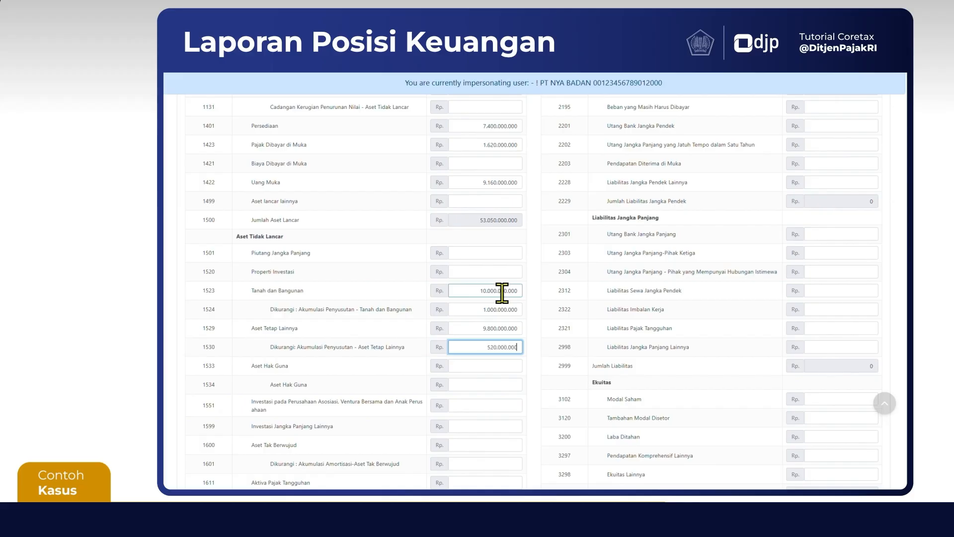
type("0")
Enter 550.000.000 for account 1698 Aset Tidak Lancar Lainnya
scroll(502, 293, "down", 4)
left_click(502, 369)
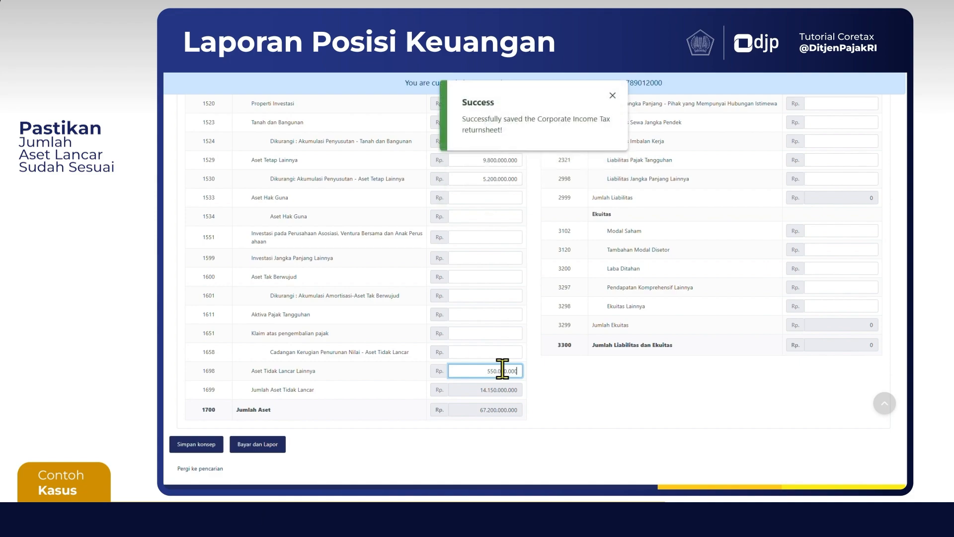
left_click(546, 413)
Enter 110.000.000 for account 2102 Utang Usaha - Pihak Ketiga under Liabilitas Jangka Pendek
scroll(545, 412, "up", 1)
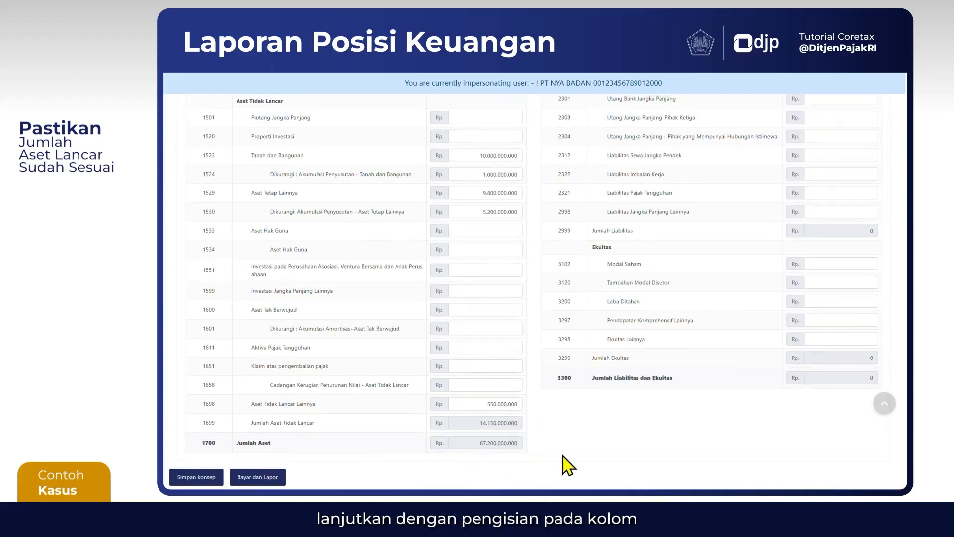
scroll(621, 452, "up", 5)
scroll(621, 452, "up", 3)
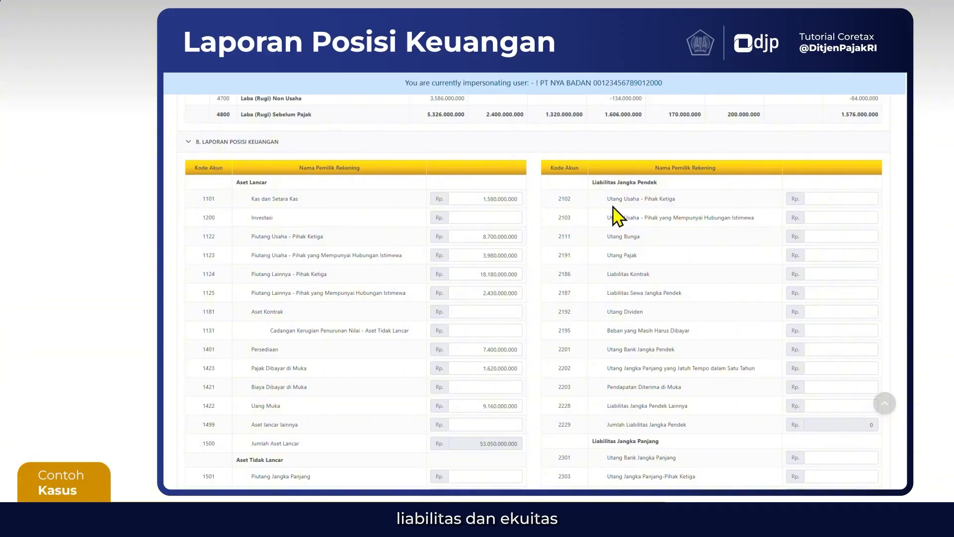
scroll(642, 402, "down", 5)
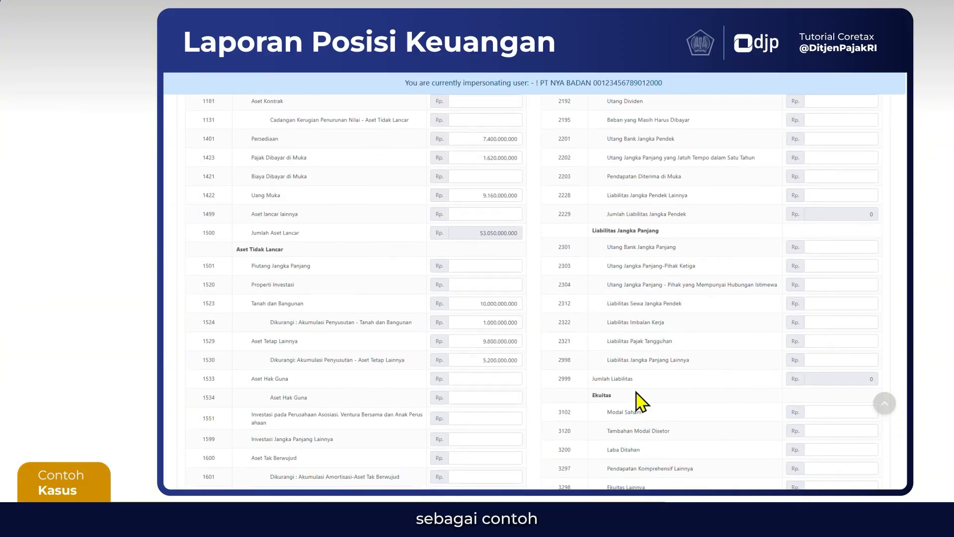
scroll(579, 396, "up", 4)
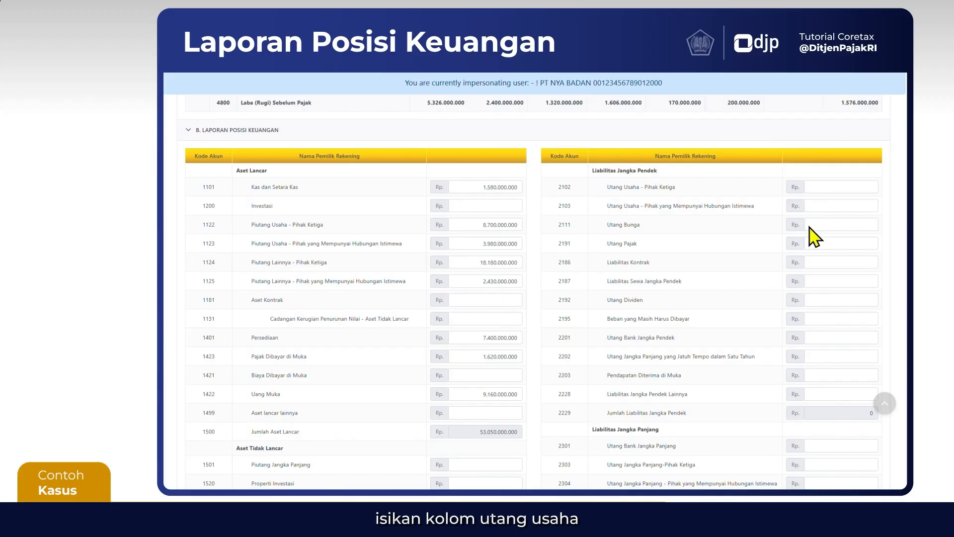
left_click(842, 188)
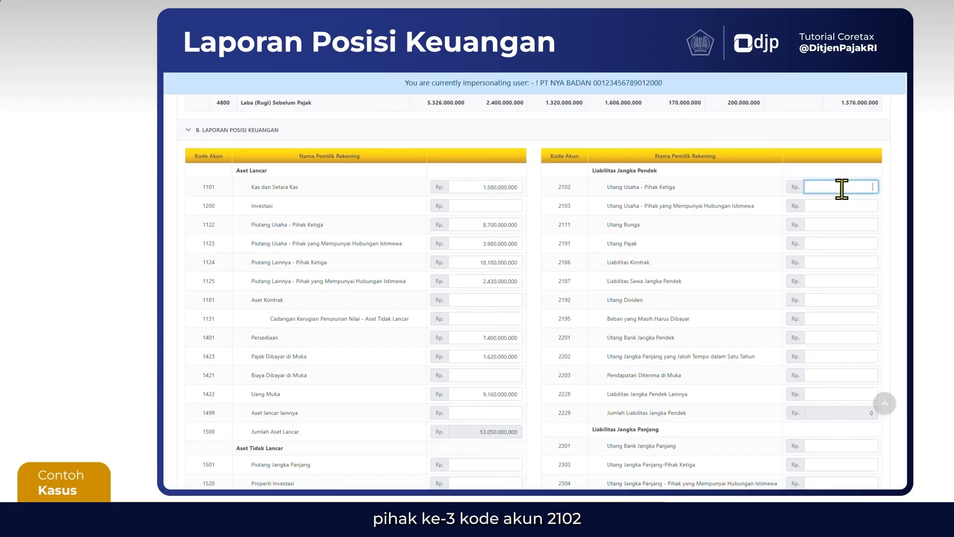
type("110.000.000")
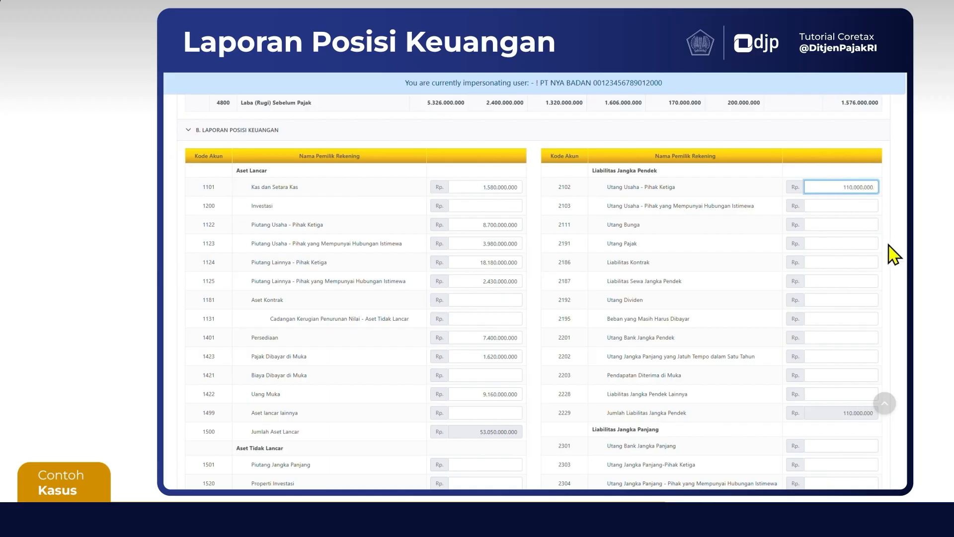
Enter 400.000.000 for 2103 Utang Usaha - Pihak yang Mempunyai Hubungan Istimewa and 480.000.000 for 2111 Utang Bunga
key("Tab")
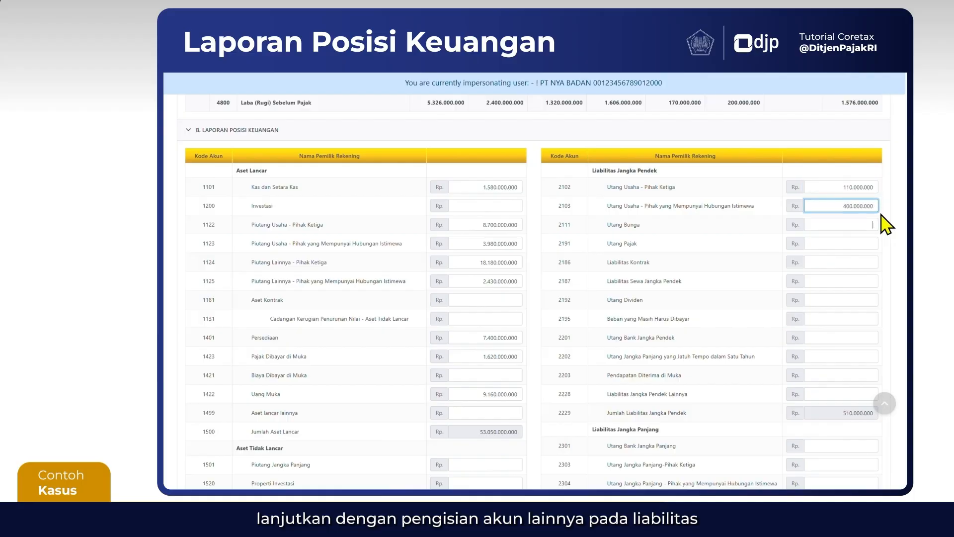
key("Tab")
type("4.800")
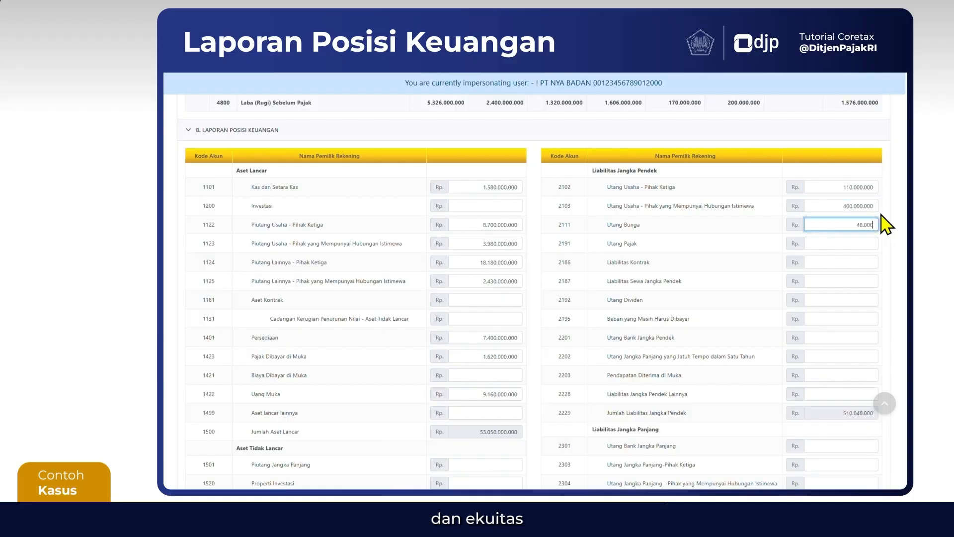
type(".000")
Enter 820.000.000 for 2191 Utang Pajak and 320.000.000 for 2195 Beban yang Masih Harus Dibayar
key("Tab")
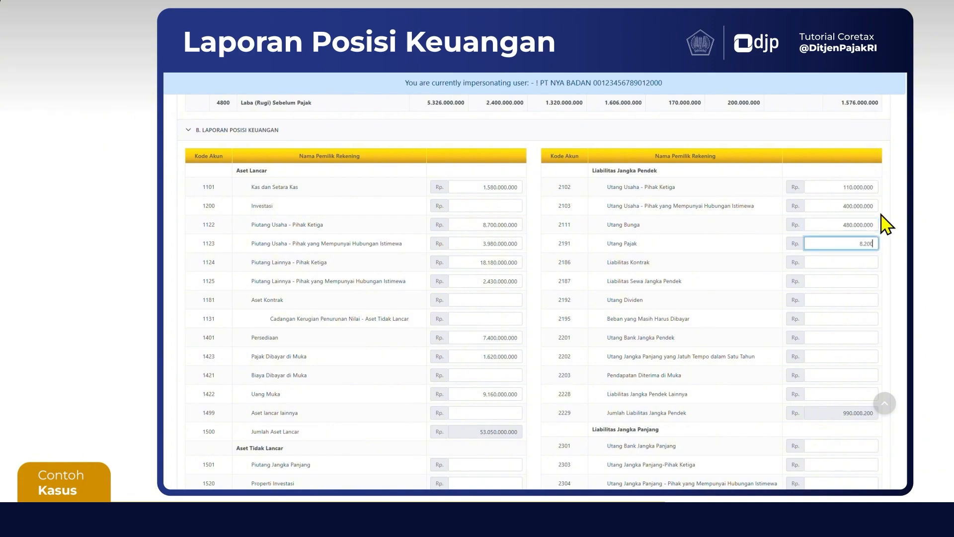
left_click(866, 318)
type("320.000.000")
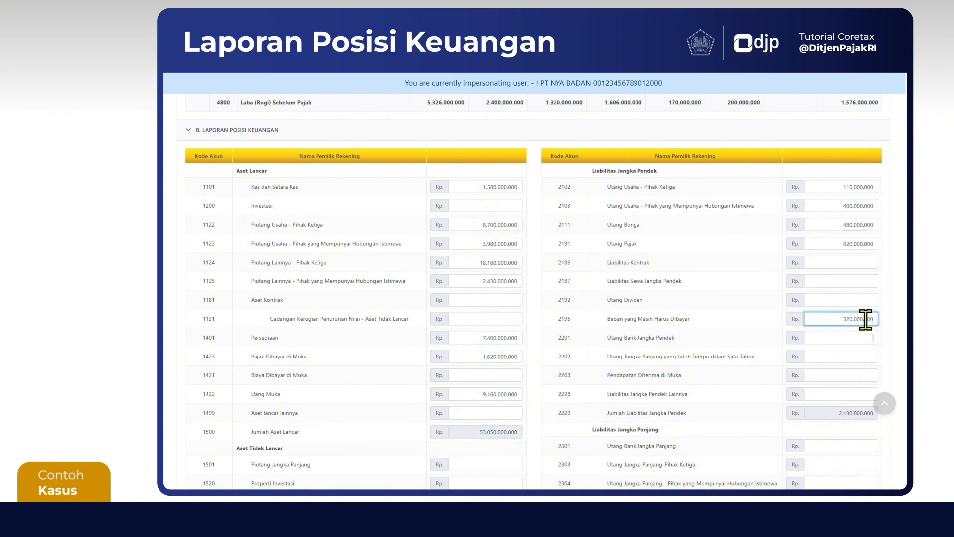
Enter 1.400.000.000 for 2201 Utang Bank Jangka Pendek and 120.000.000 for 2203 Pendapatan Diterima di Muka
type("140")
key("Tab")
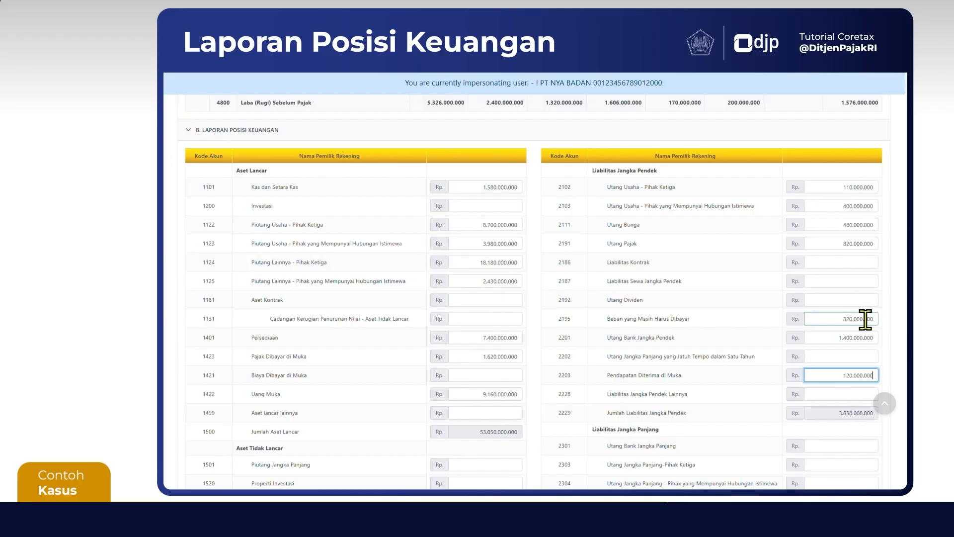
key("Tab")
Enter 44.000.000 for 2228 Liabilitas Jangka Pendek Lainnya and 340.000.000 for 2322 Liabilitas Imbalan Kerja
type("44000000")
key("Tab")
scroll(865, 319, "down", 5)
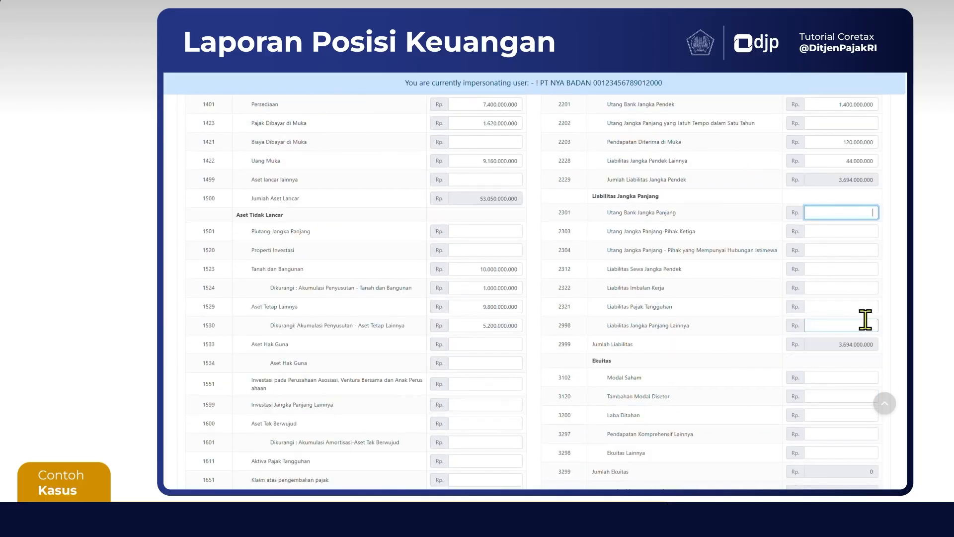
left_click(864, 238)
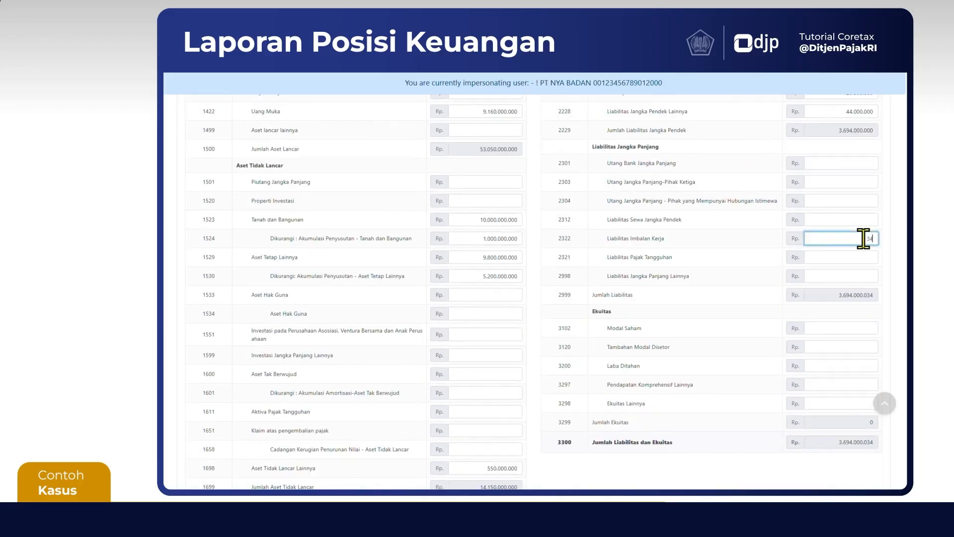
Under Ekuitas, enter 56.400.000.000 for 3102 Modal Saham and 6.526.000.000 for 3200 Laba Ditahan
left_click(836, 328)
type("56.400.0")
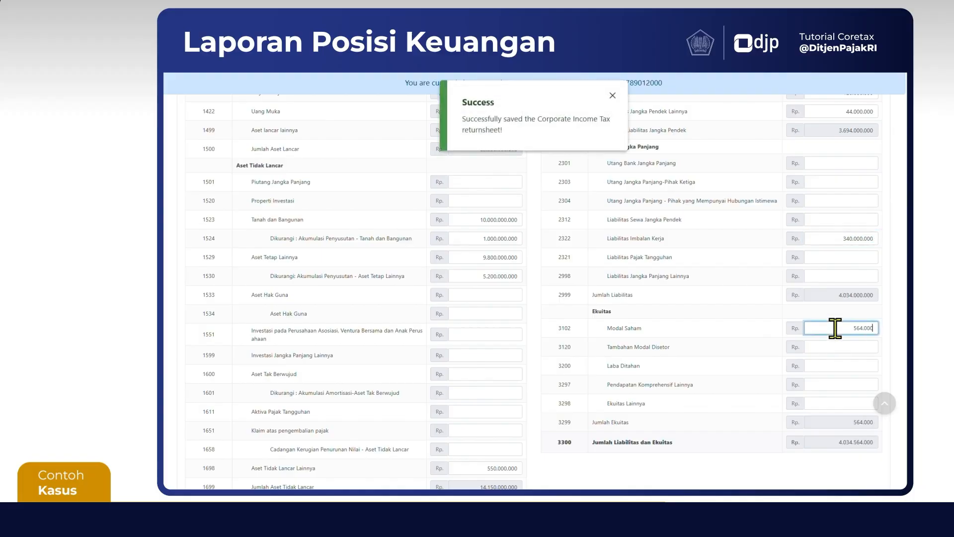
type("00.000")
key("Tab")
key("Tab")
type("6526000000")
Enter 240.000.000 for account 3297 Pendapatan Komprehensif Lainnya under Ekuitas
key("Tab")
type("240.00")
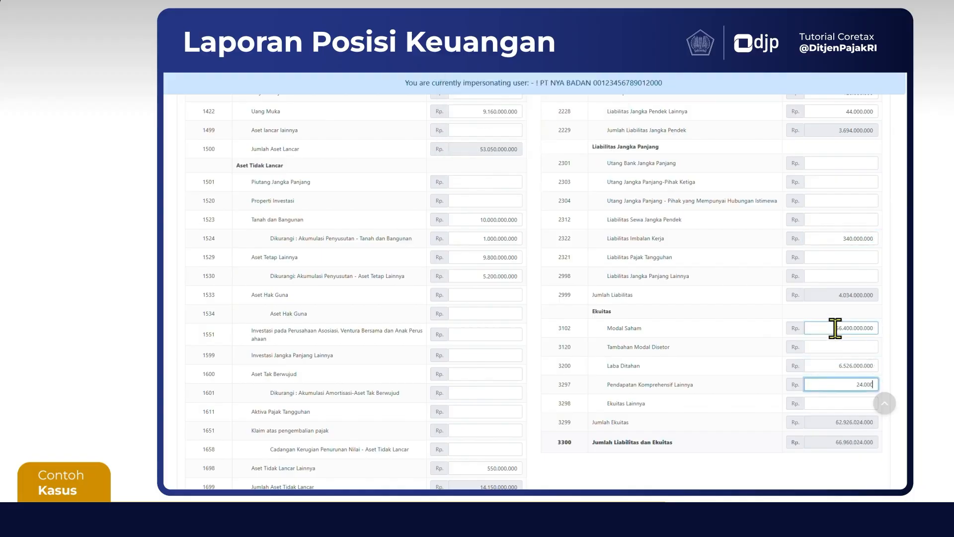
type("0.000")
key("Tab")
scroll(863, 445, "down", 2)
left_click(861, 443)
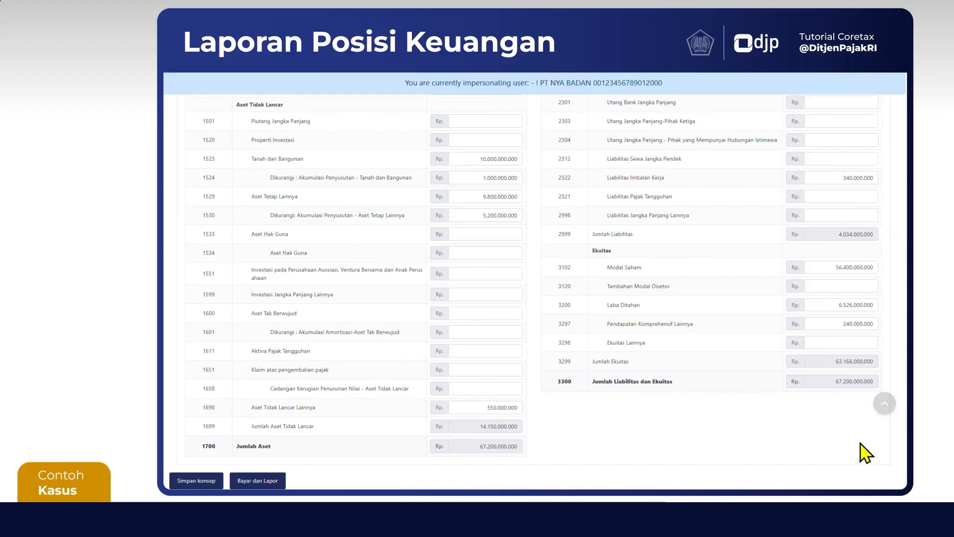
Save the tax return with the filled-in Laporan Posisi Keuangan as a draft
scroll(859, 444, "down", 1)
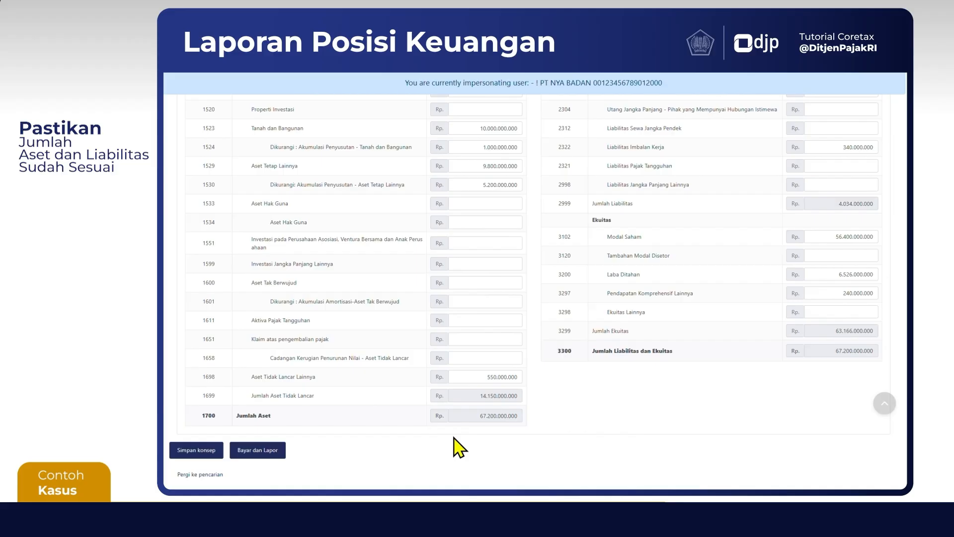
left_click(197, 452)
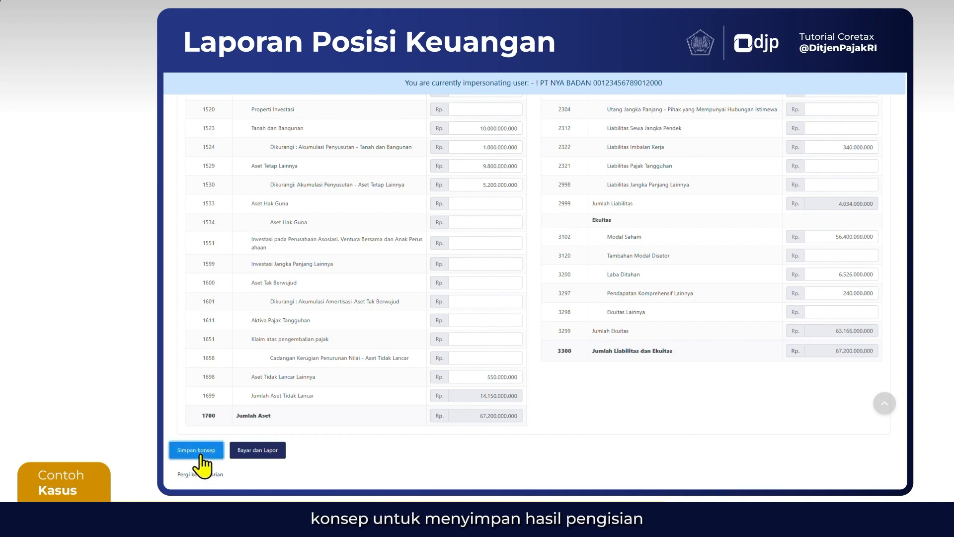
scroll(552, 408, "up", 15)
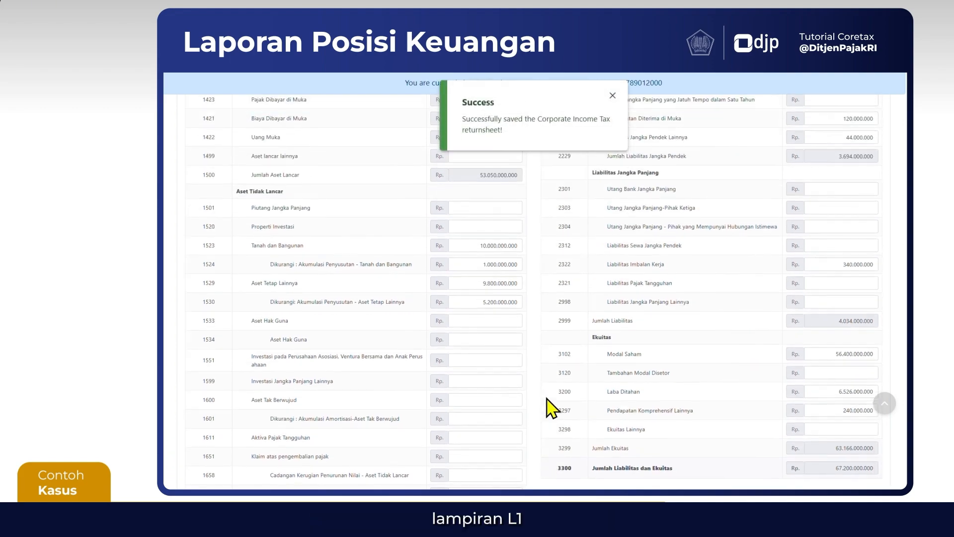